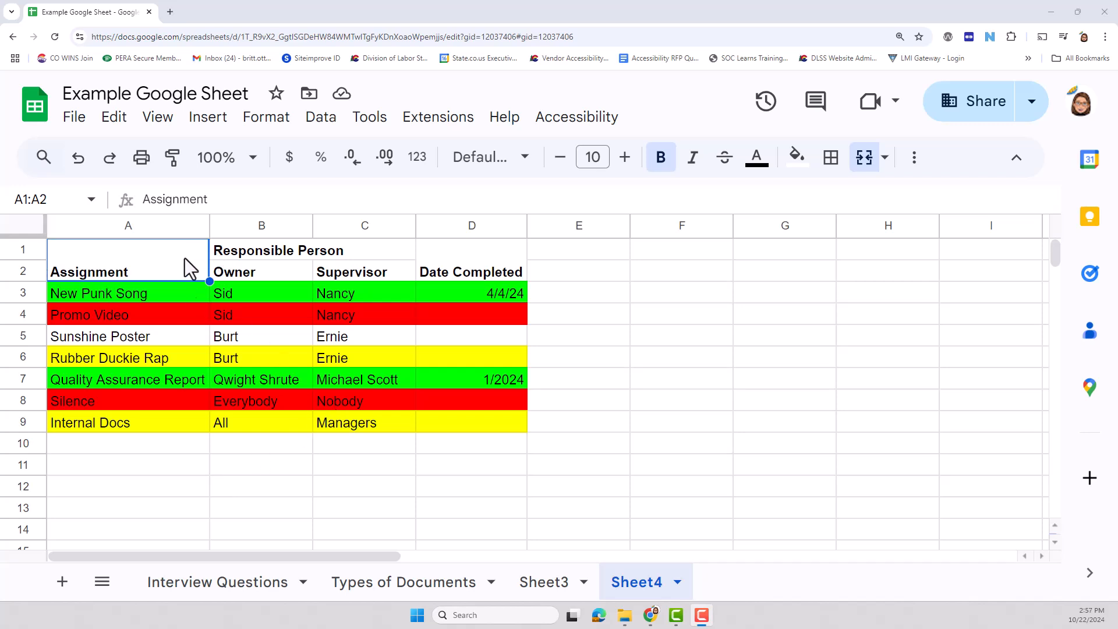
click(277, 394)
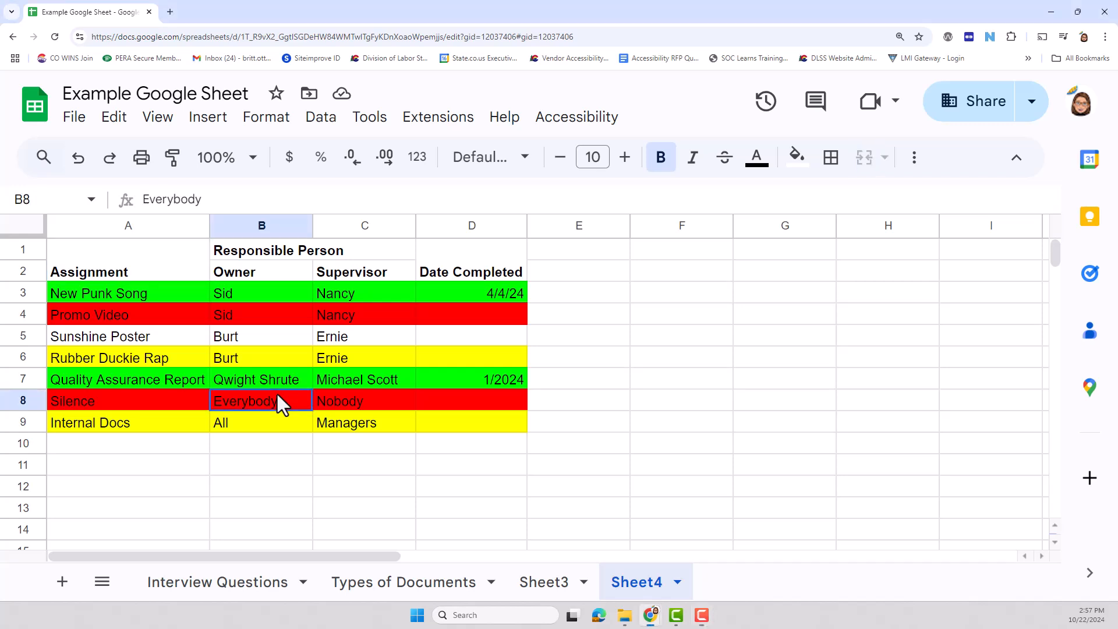
click(129, 268)
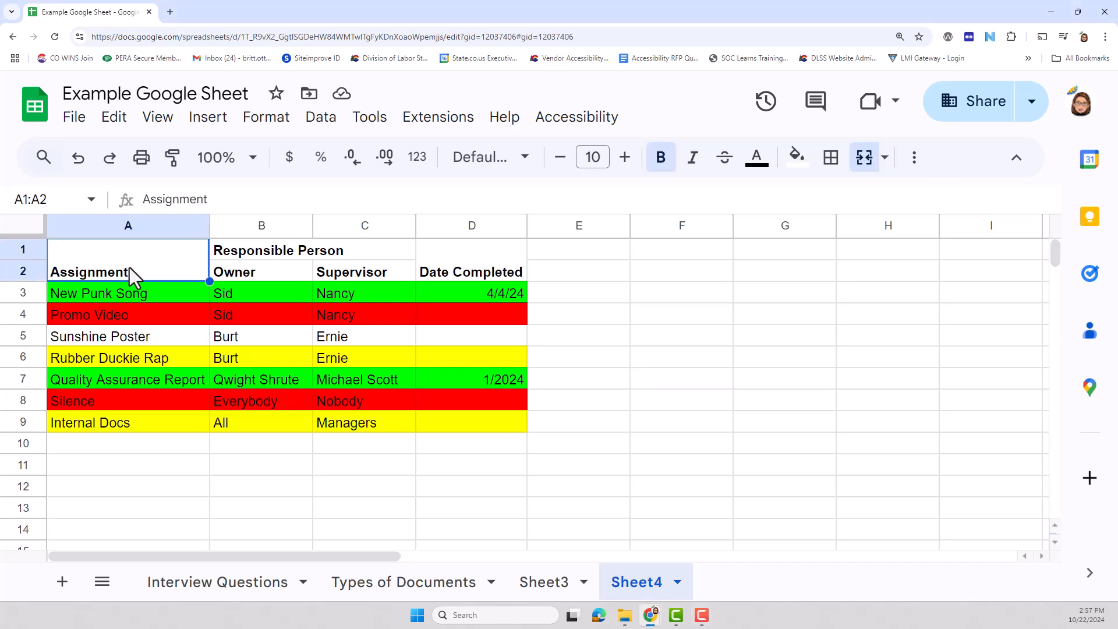
click(150, 444)
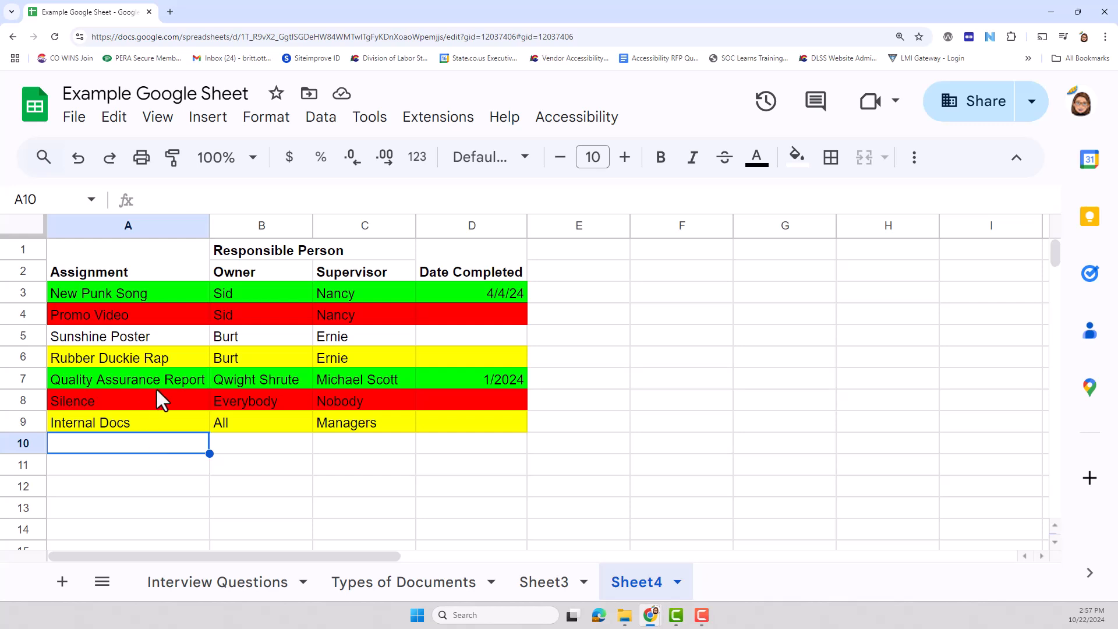
- Unmerge the Assignment header cell spanning A1:A2
click(182, 257)
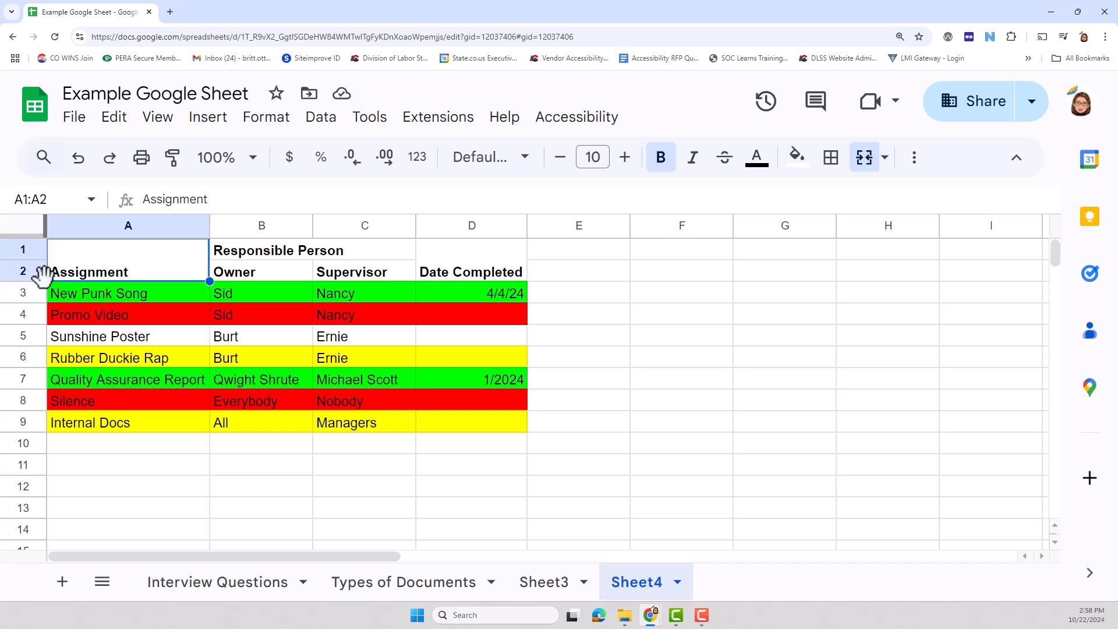
click(262, 119)
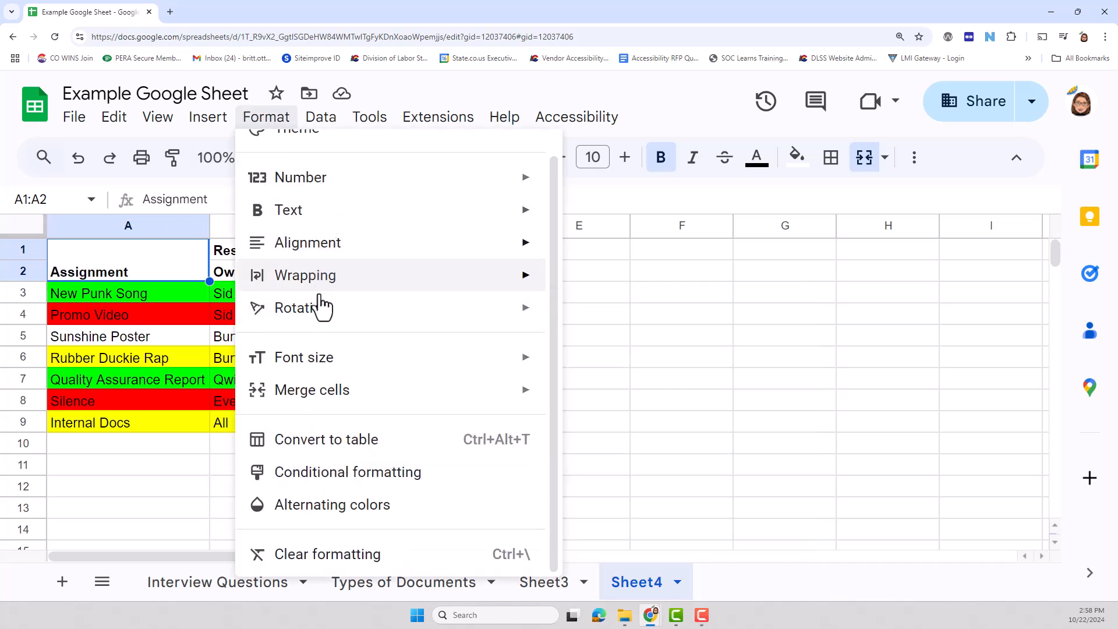
mouse_move(526, 401)
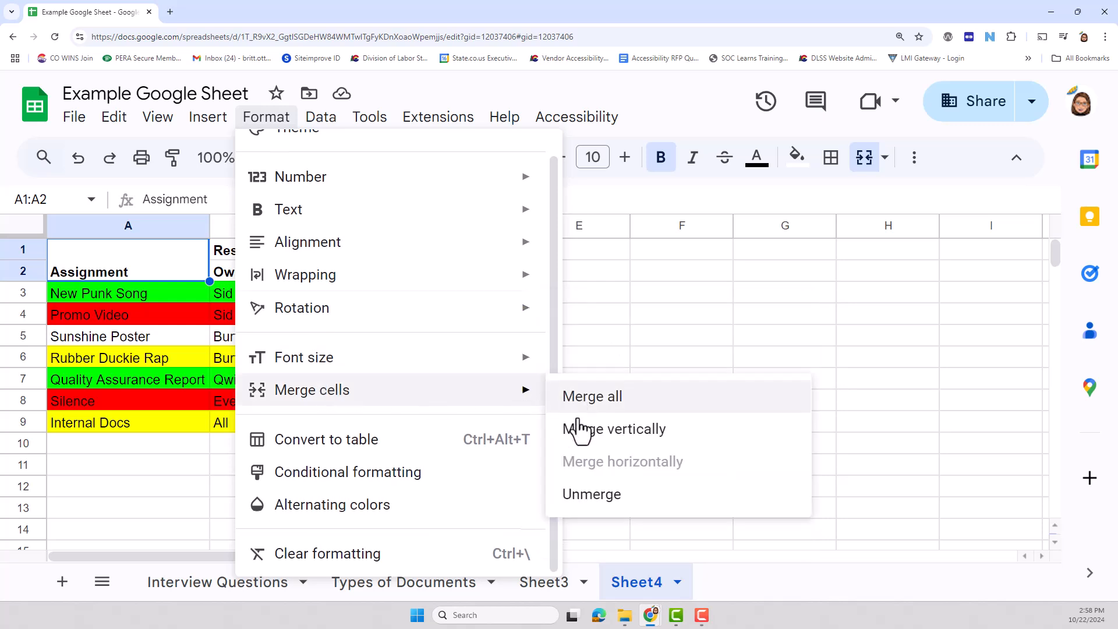
click(591, 494)
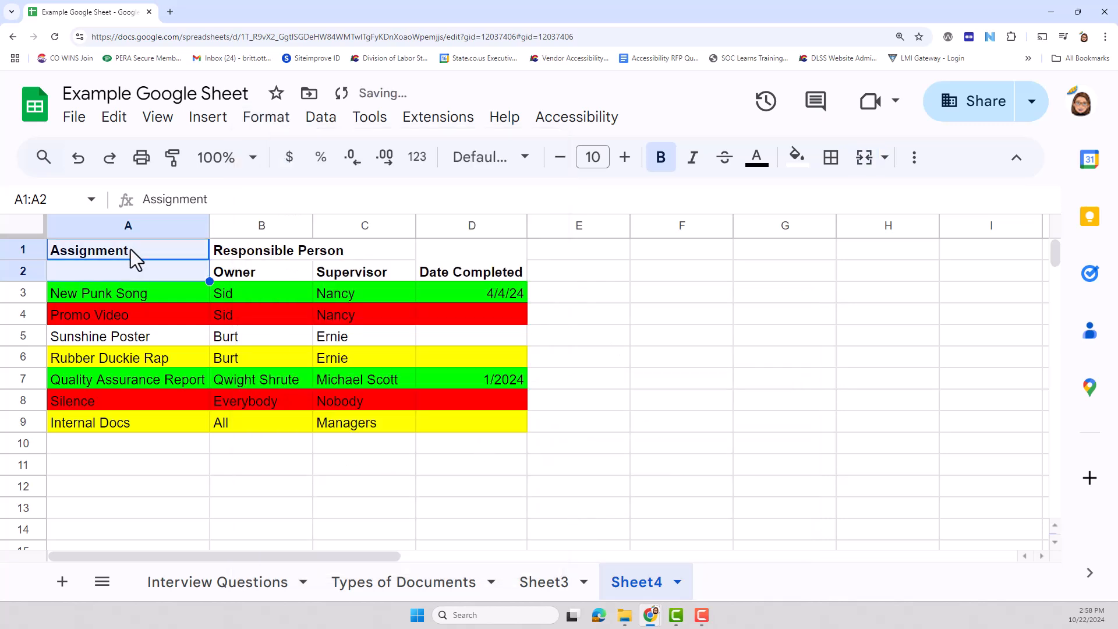
click(187, 270)
- Unmerge the Responsible Person header cell spanning B1:C1
click(246, 255)
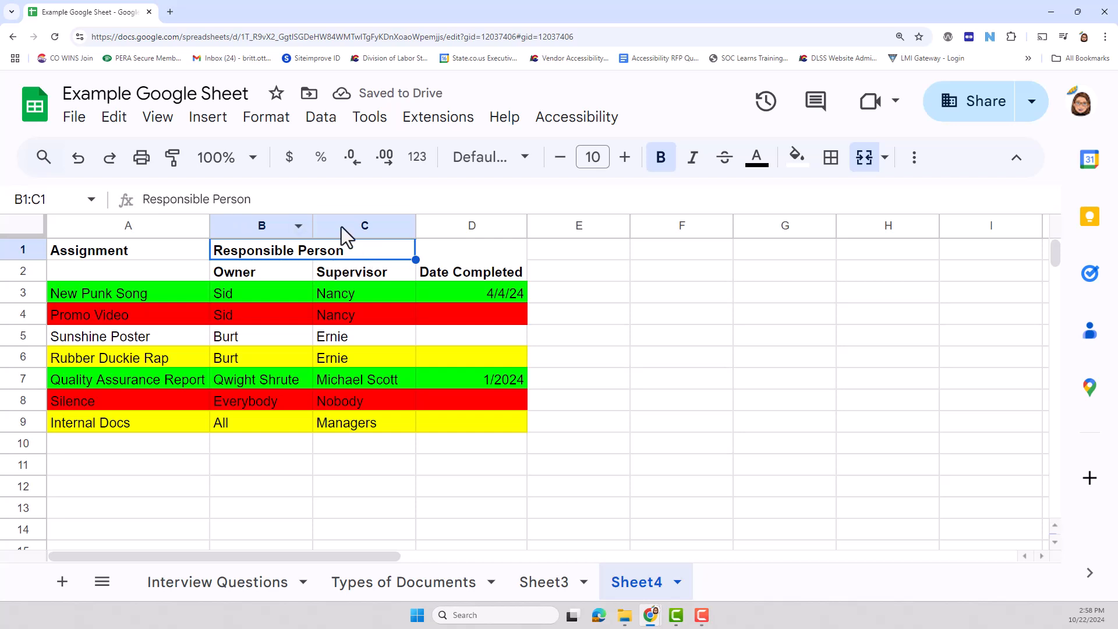
click(266, 118)
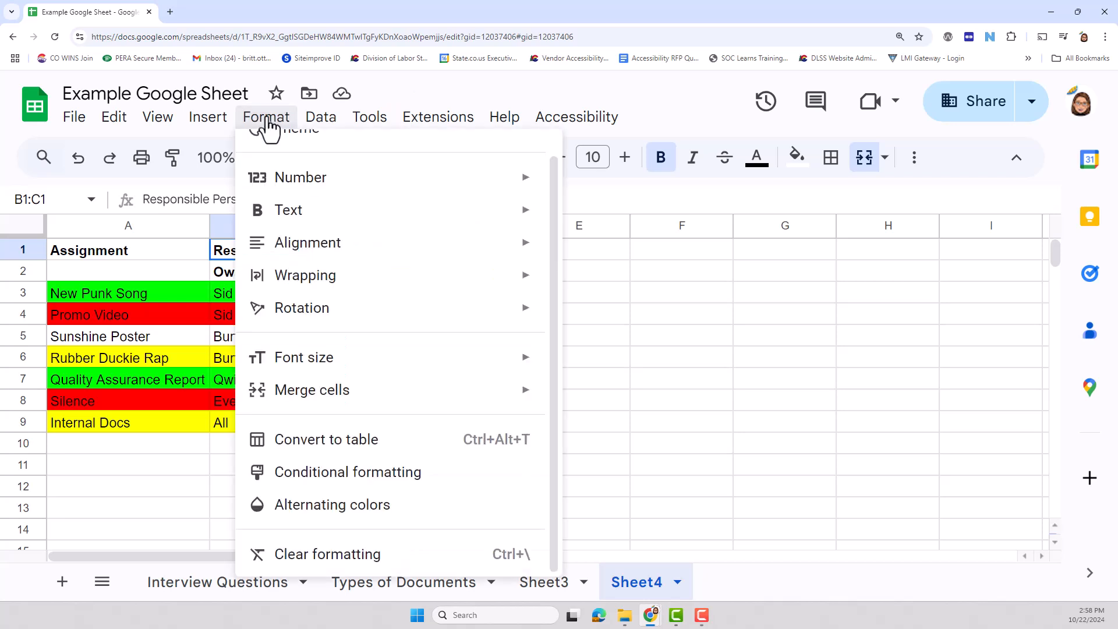
mouse_move(399, 391)
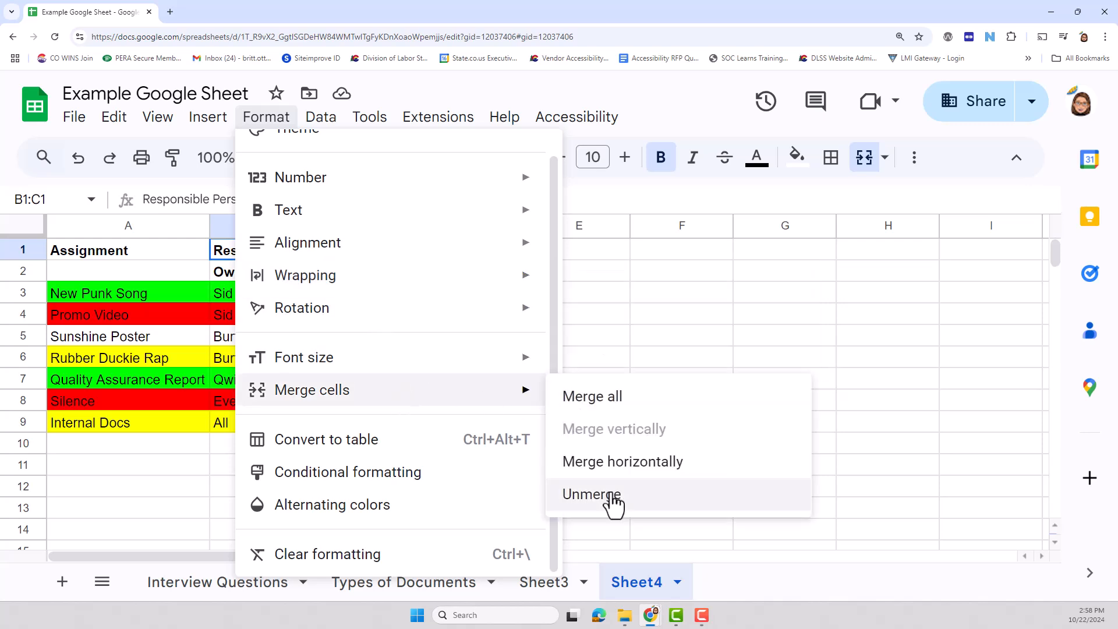
click(591, 495)
- Unmerge the Date Completed header cell spanning D1:D2
click(453, 273)
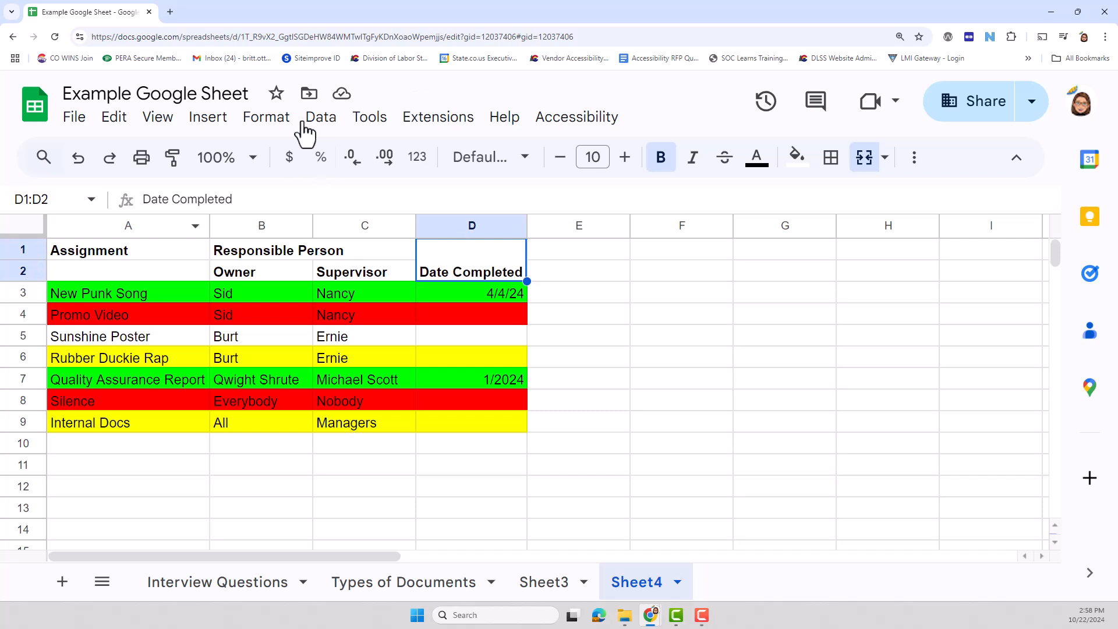
click(269, 117)
mouse_move(383, 391)
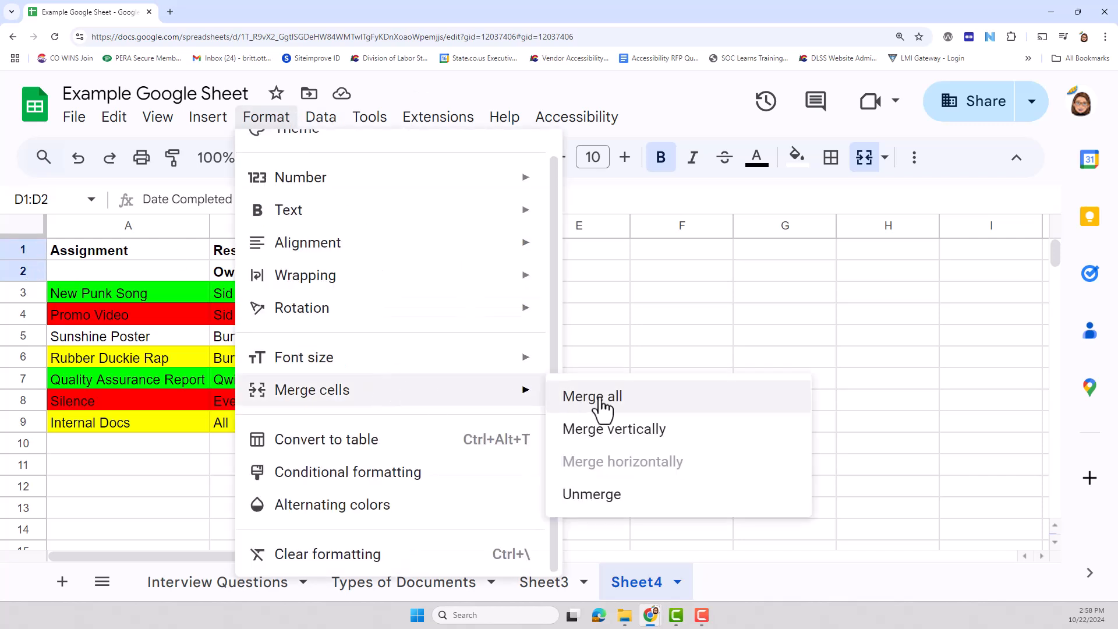
click(612, 497)
click(756, 314)
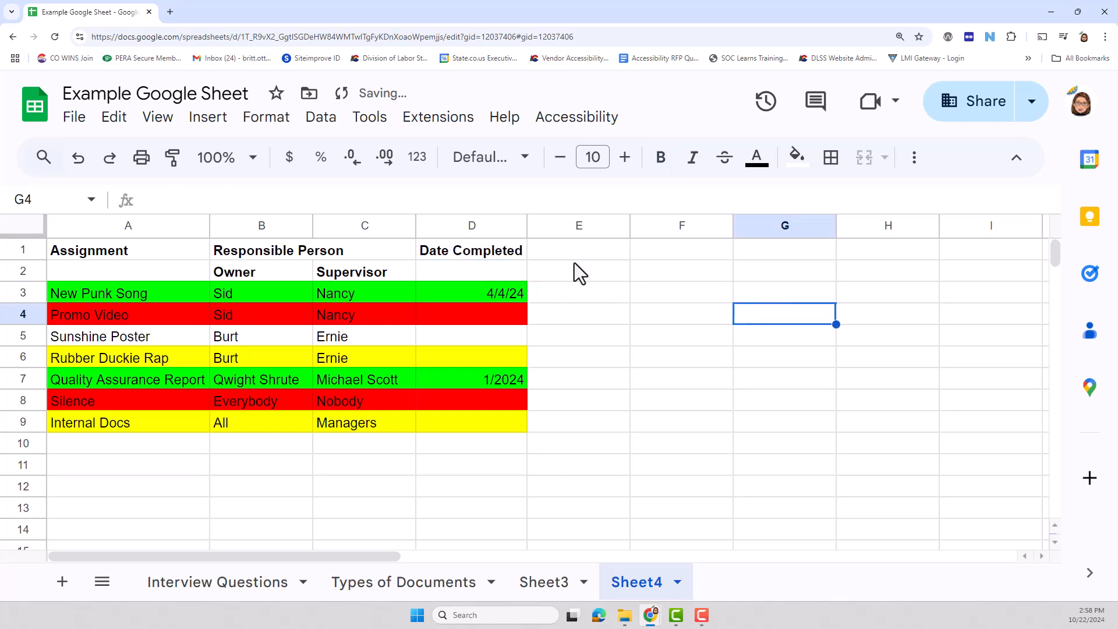
- Replace the Responsible Person heading in B1 with "Owner" and enter "Supervisor" in C1
click(284, 255)
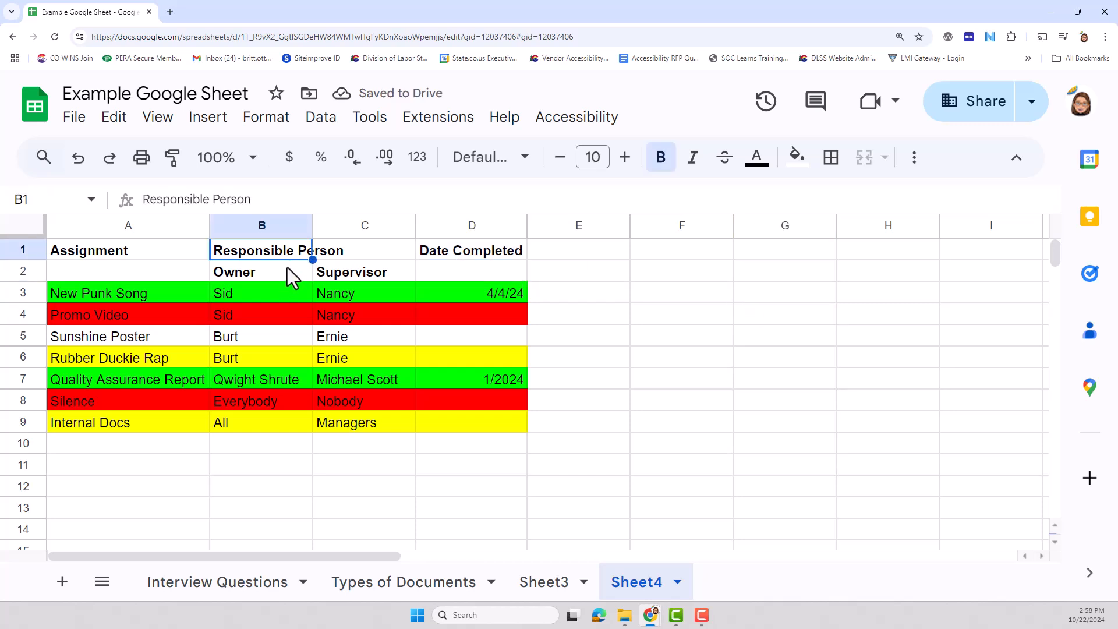
click(288, 268)
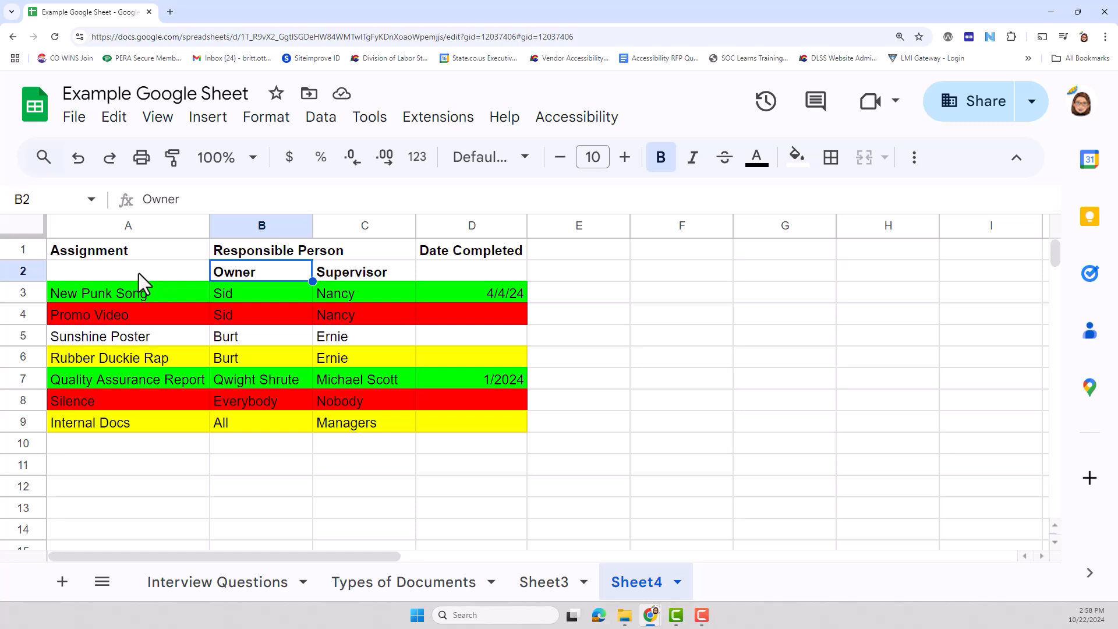
click(252, 250)
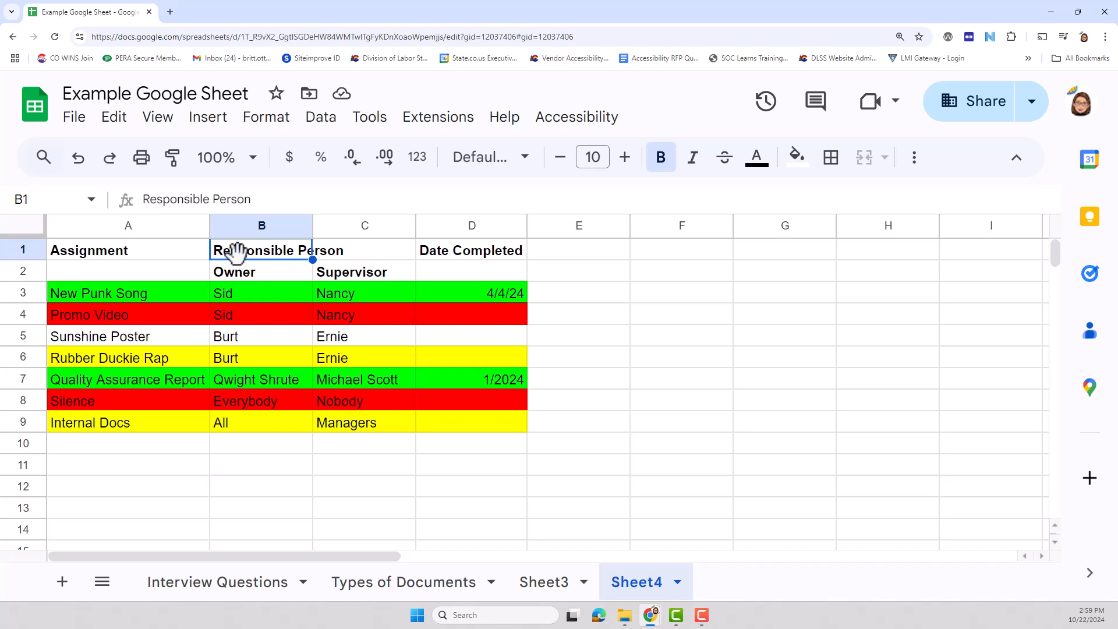
text(Owner)
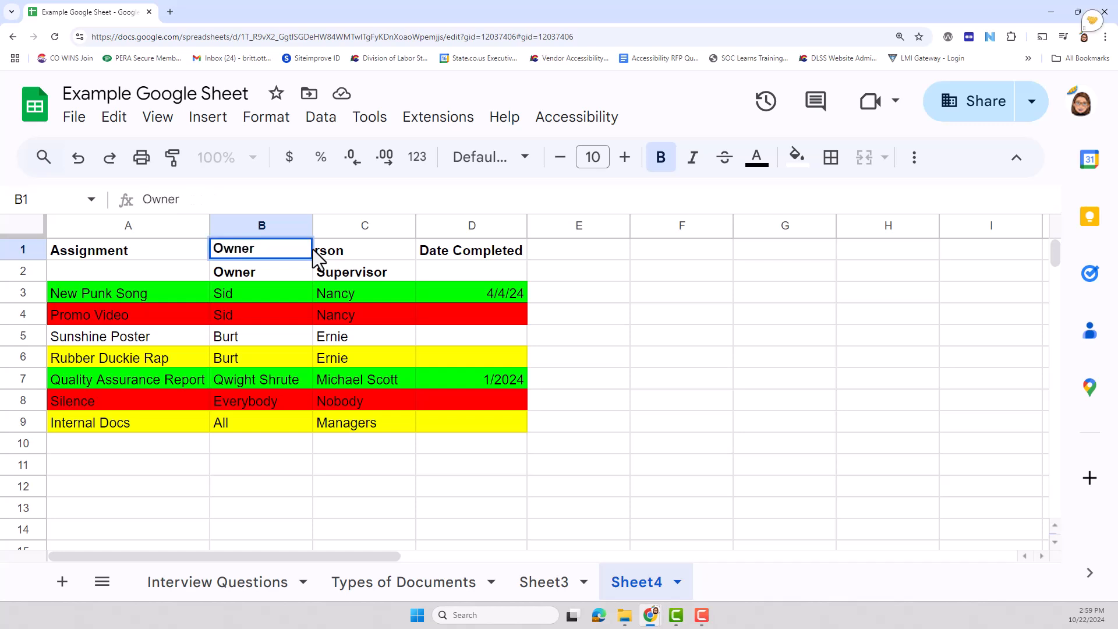
key(Tab)
text(Supervisor)
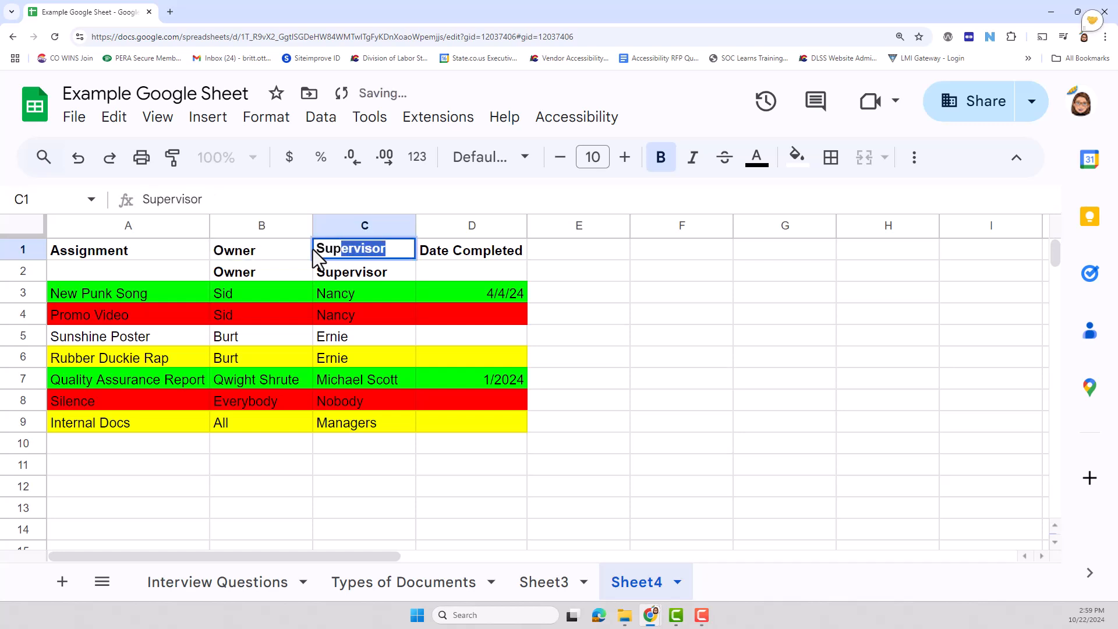
key(Return)
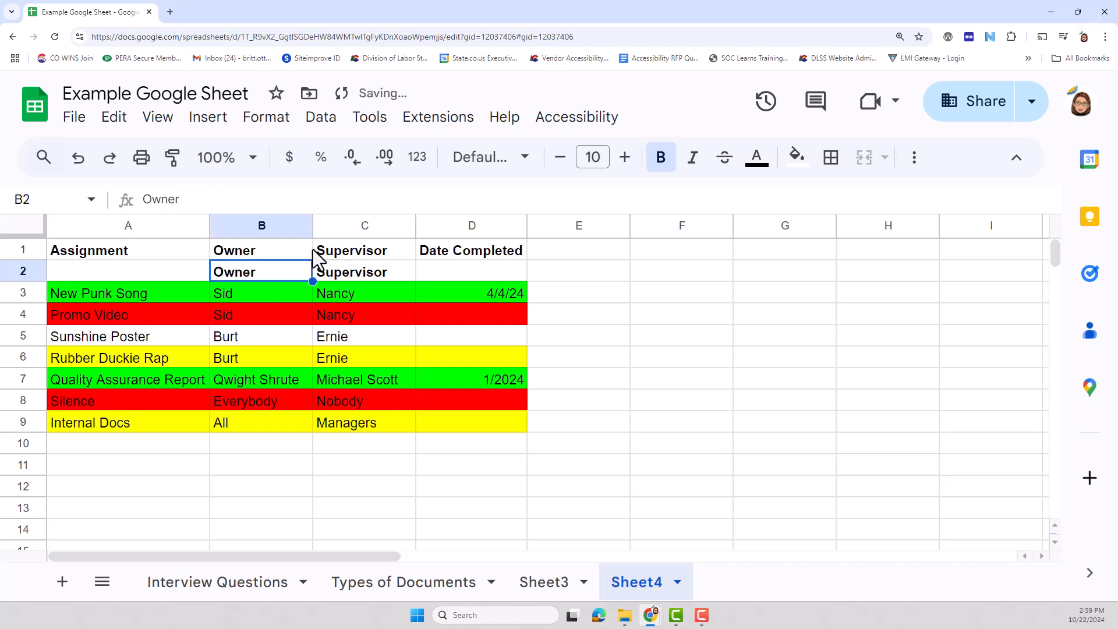
- Prefix the heading in B1 with "Responsible - " so it reads "Responsible - Owner"
click(215, 249)
double_click(215, 249)
click(215, 249)
text(Responsible -)
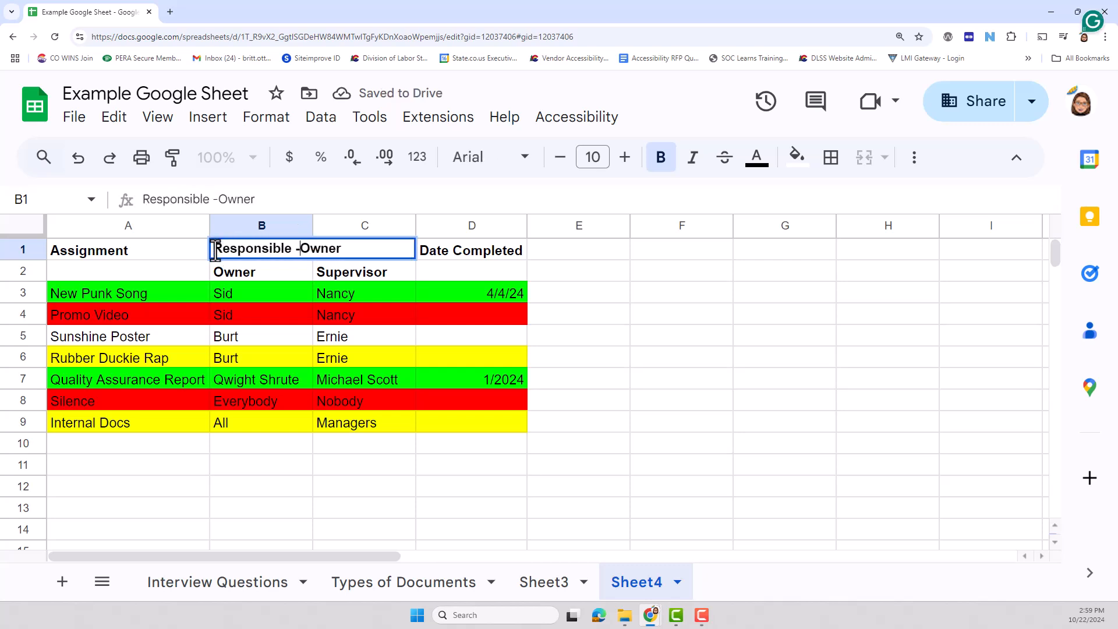
key(Return)
- Prefix the heading in C1 with "Responsible - " so it reads "Responsible - Supervisor"
click(318, 250)
double_click(319, 253)
click(318, 254)
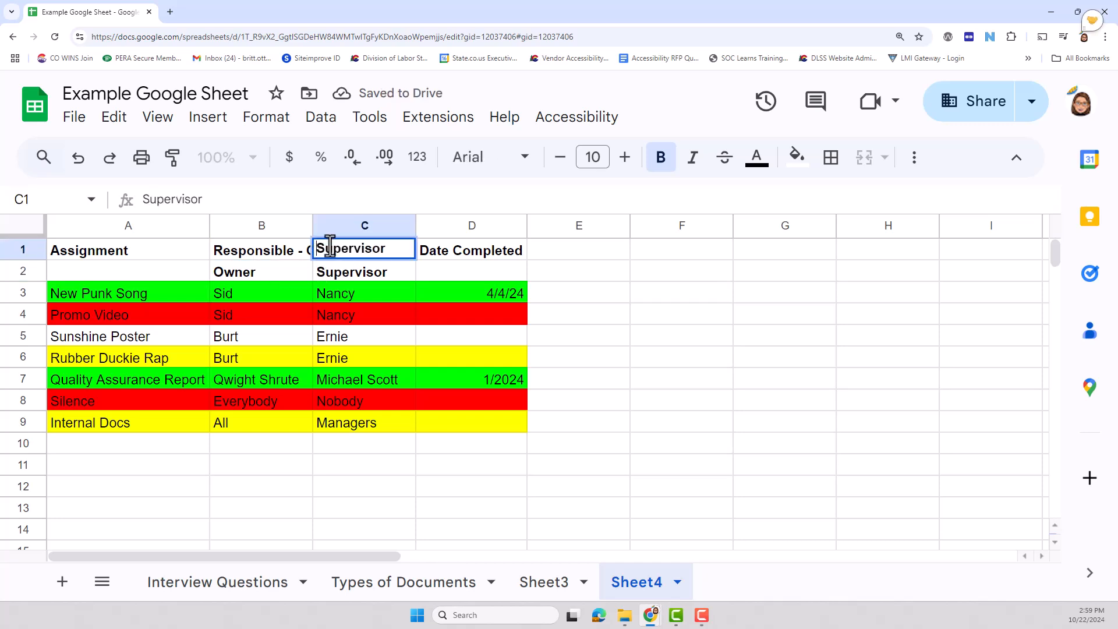
text(Responsible -)
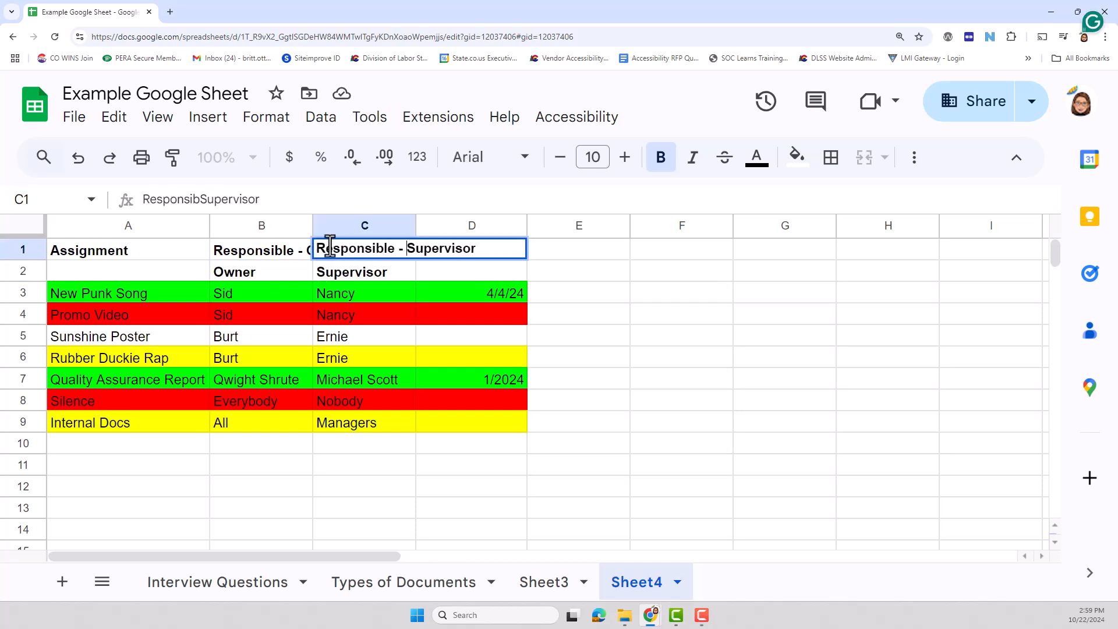
key(Return)
- Delete row 2, which holds the redundant Owner and Supervisor subheadings
click(247, 272)
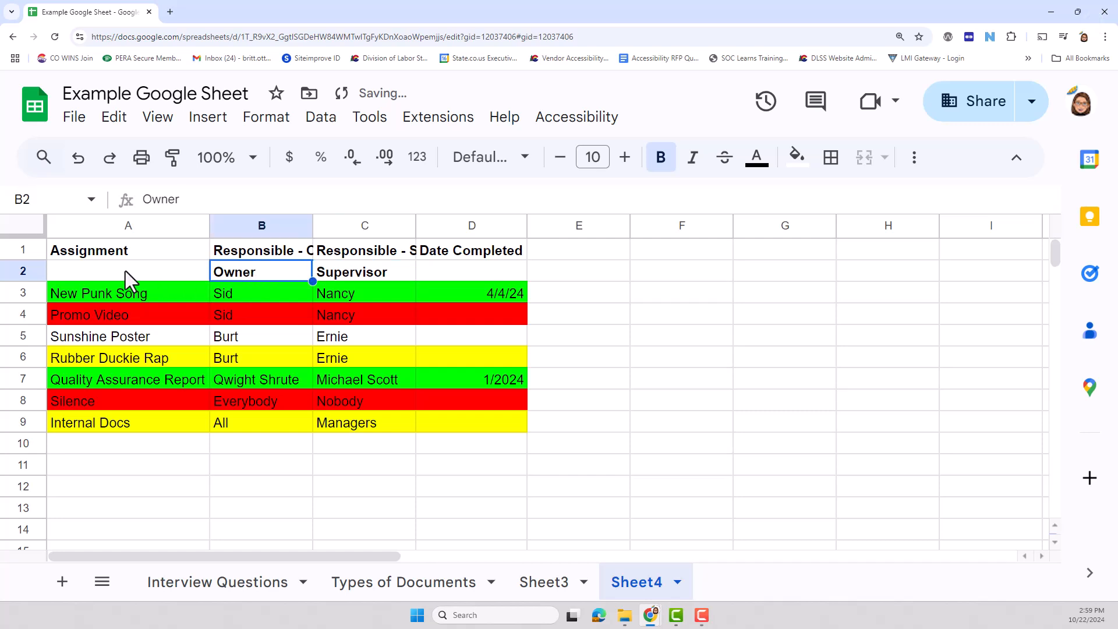
click(81, 272)
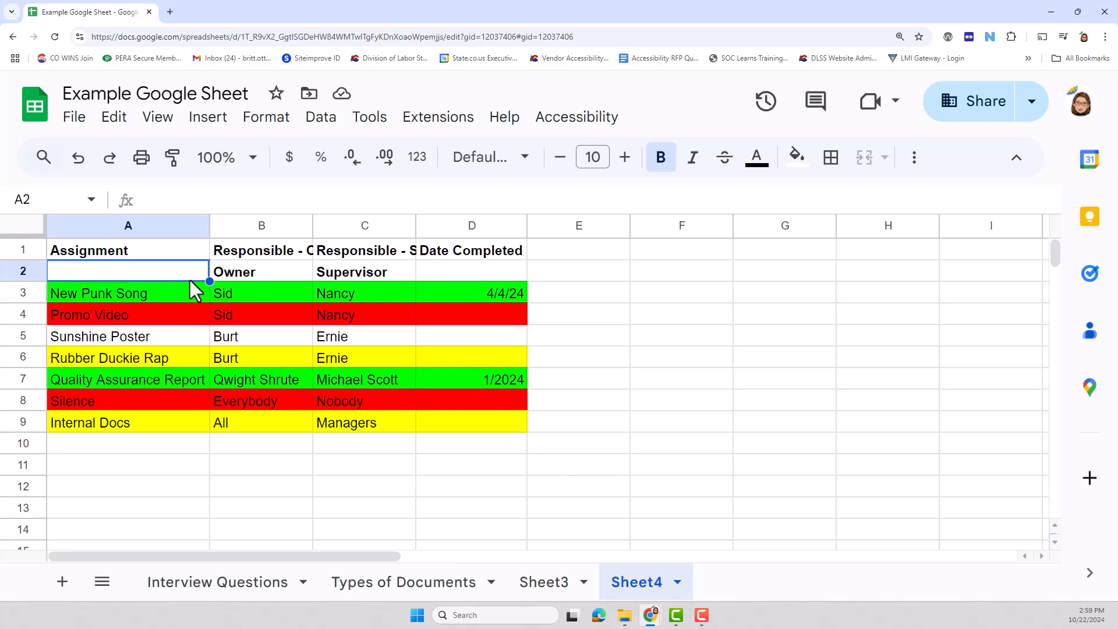
click(24, 271)
right_click(73, 271)
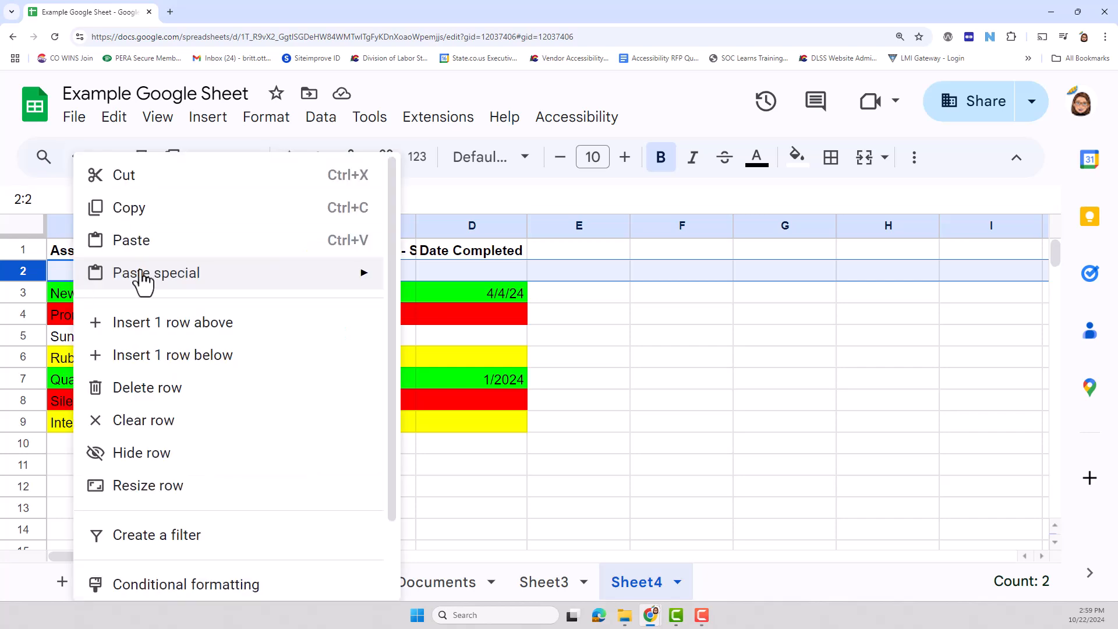
click(209, 388)
click(678, 400)
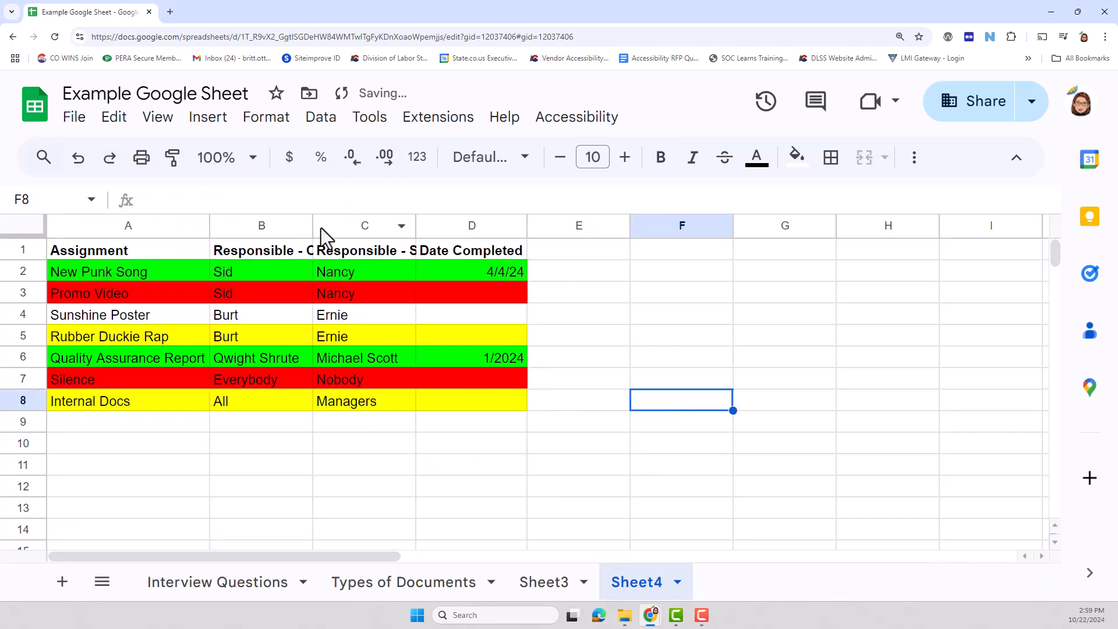
- Check the headings in row 1 and widen column C to show more of its header text
click(88, 251)
click(259, 251)
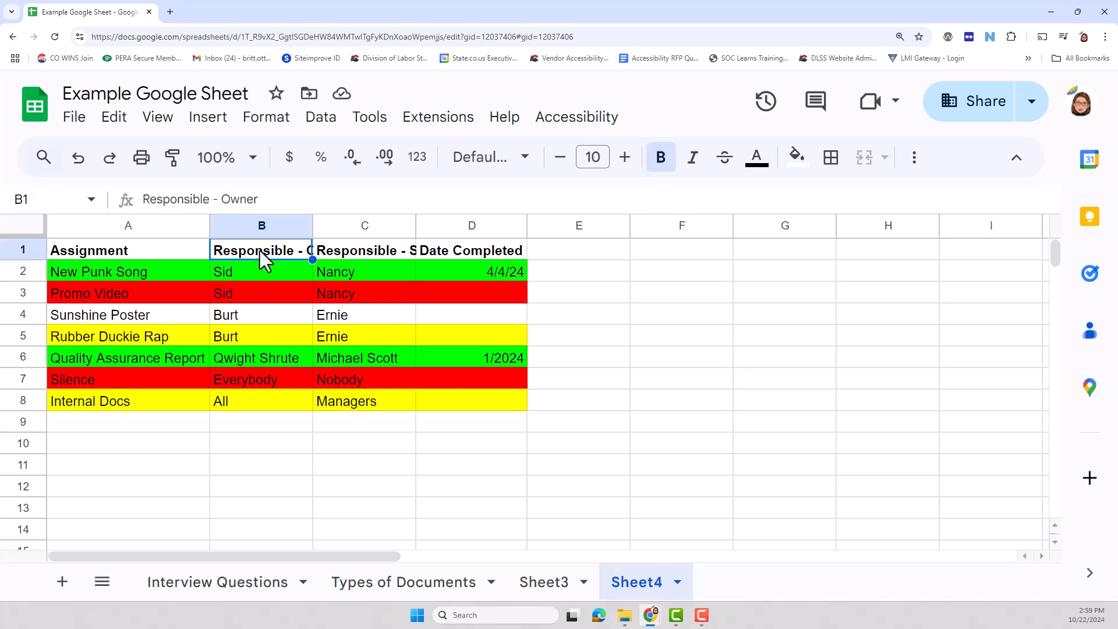
click(361, 249)
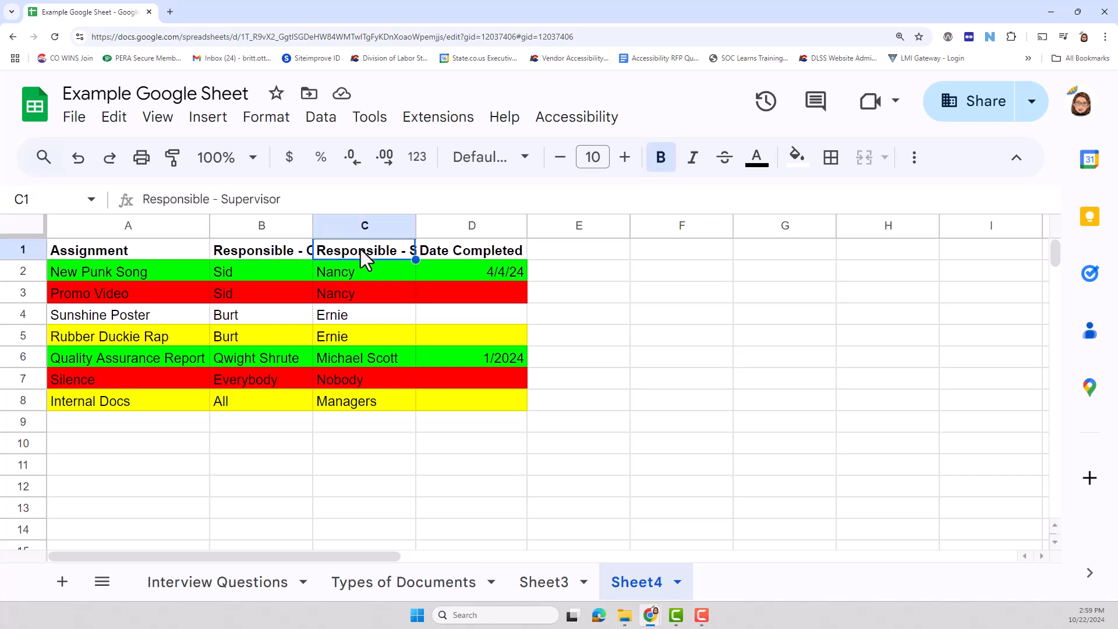
drag(417, 225, 447, 225)
click(474, 254)
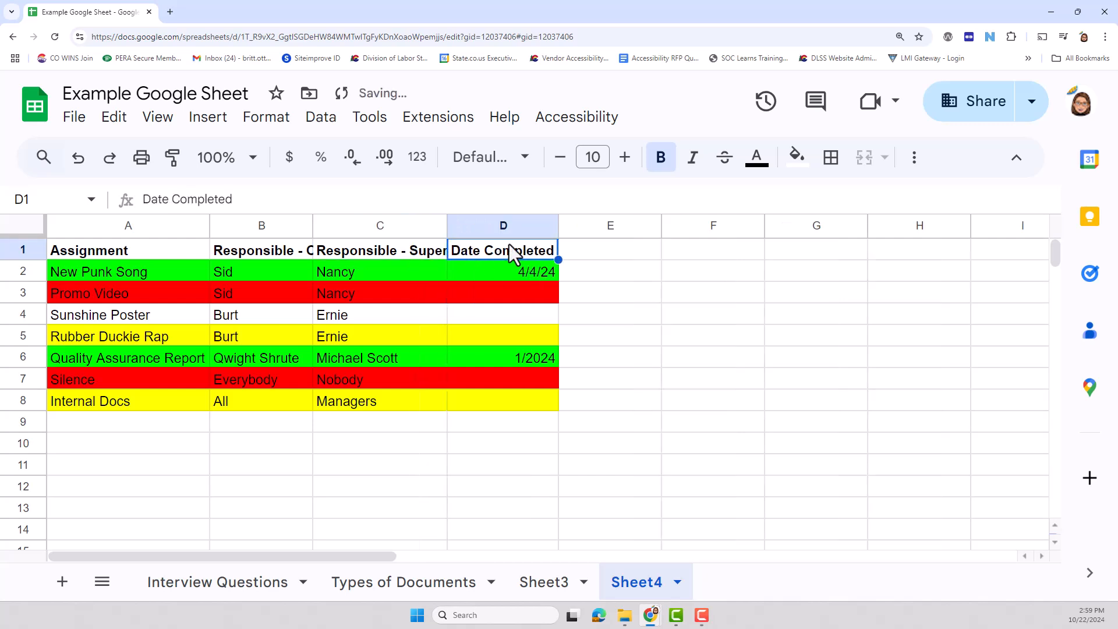
- Try converting the assignment list in A1:D8 to a table, and undo the conversion
drag(120, 257, 504, 404)
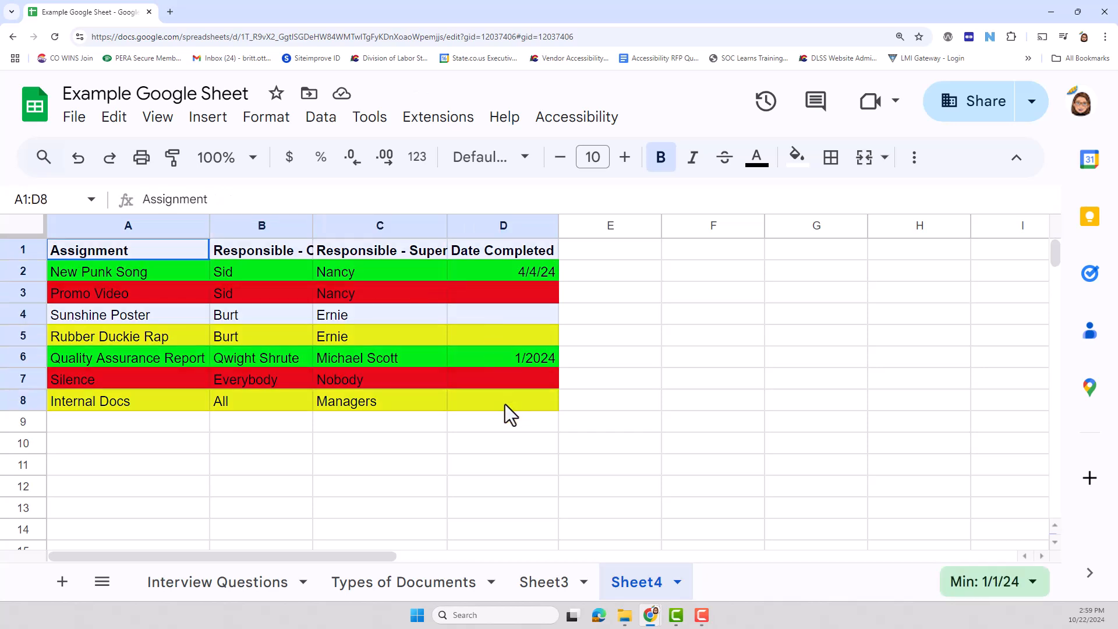
click(286, 119)
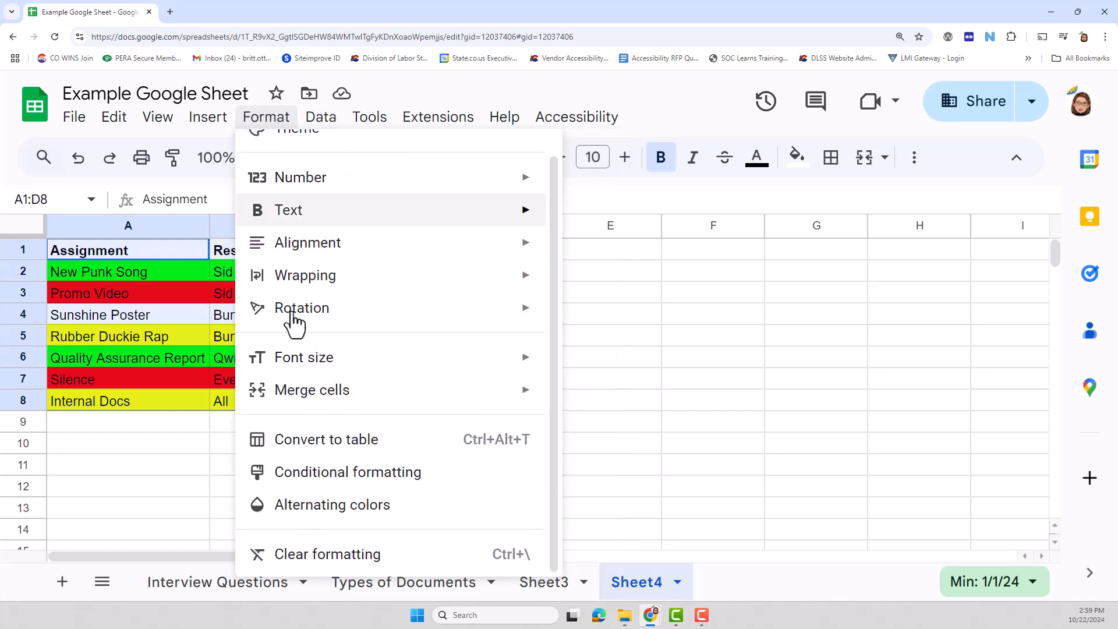
click(299, 443)
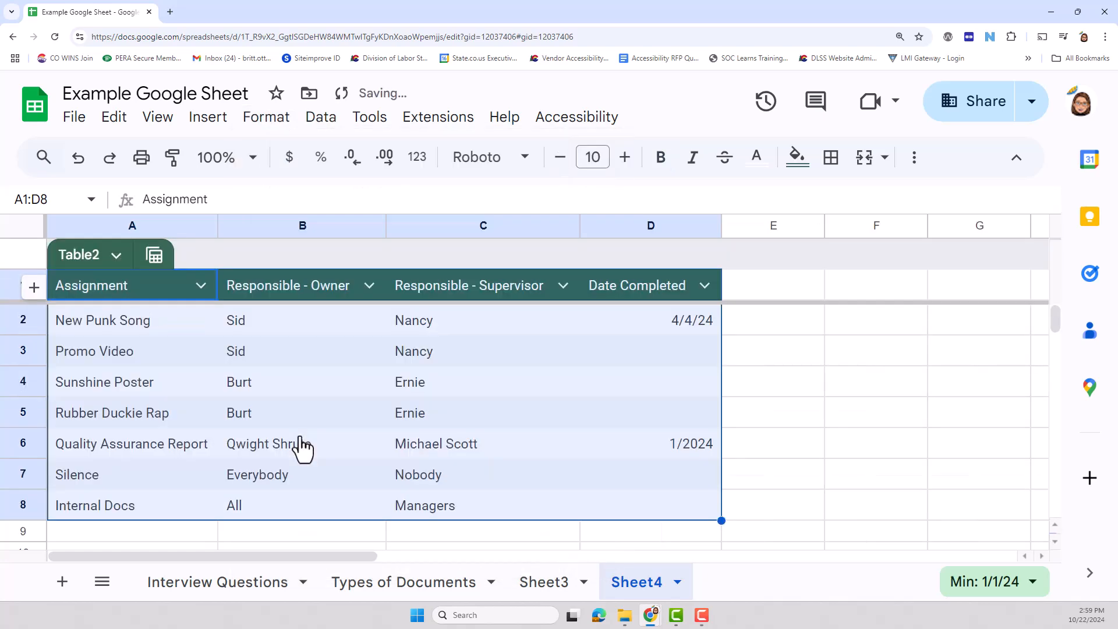
click(301, 387)
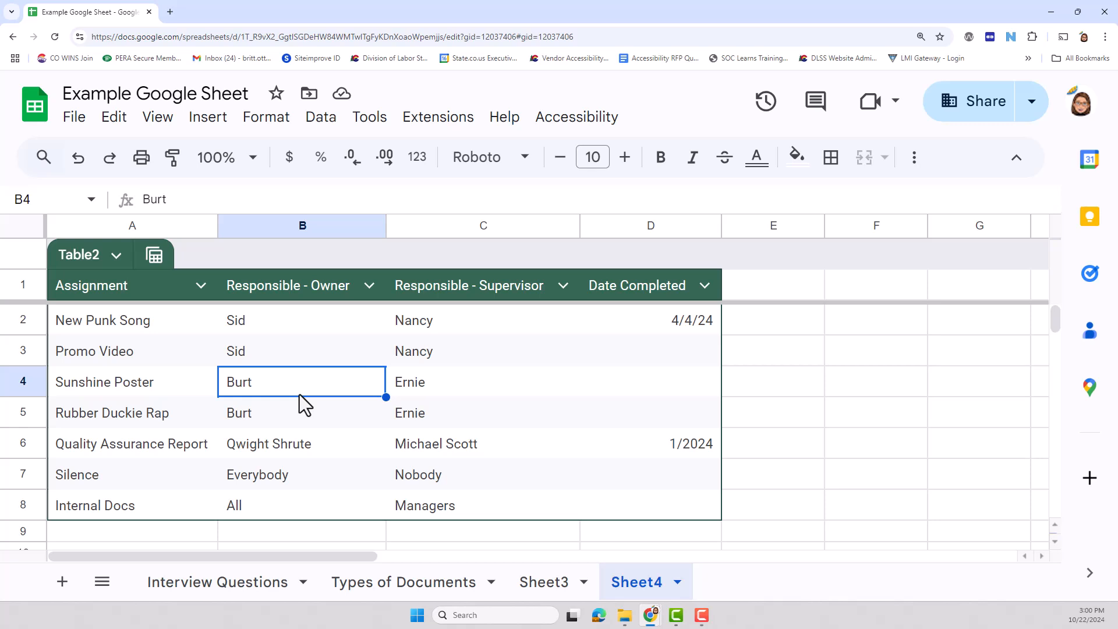
key(ctrl+z)
click(196, 279)
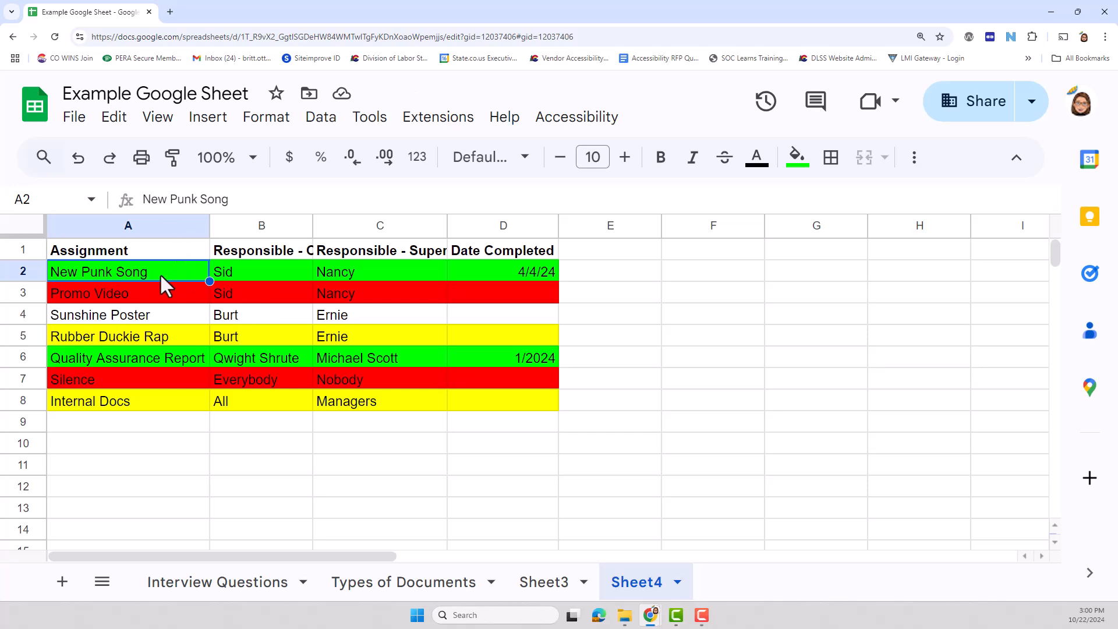
click(415, 276)
click(163, 269)
click(599, 258)
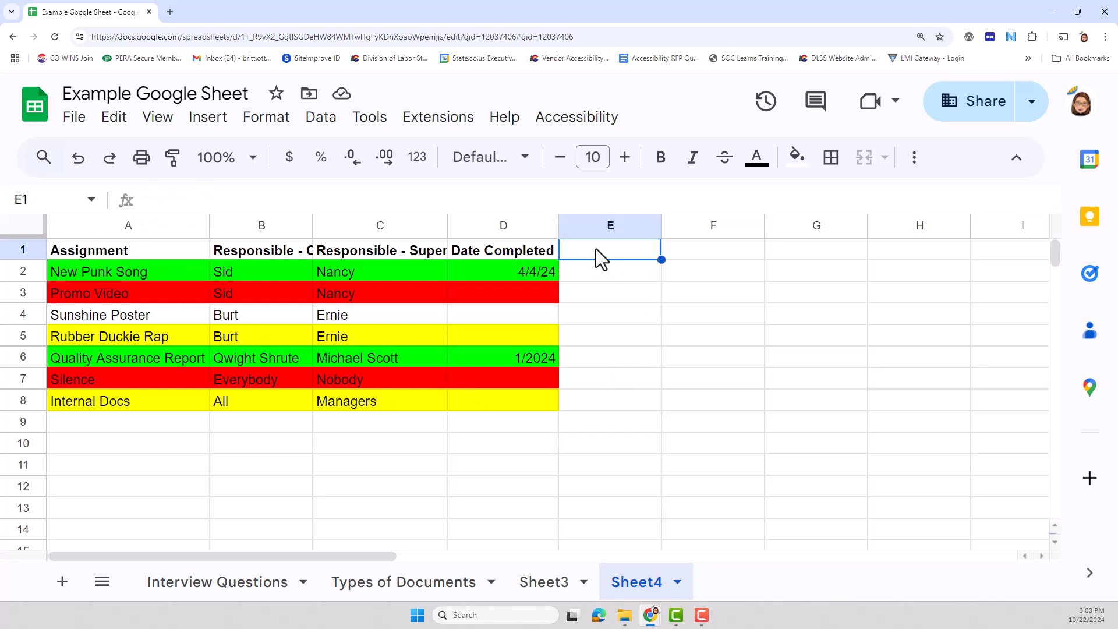
- Add a bold "Status" heading in E1
text(Status)
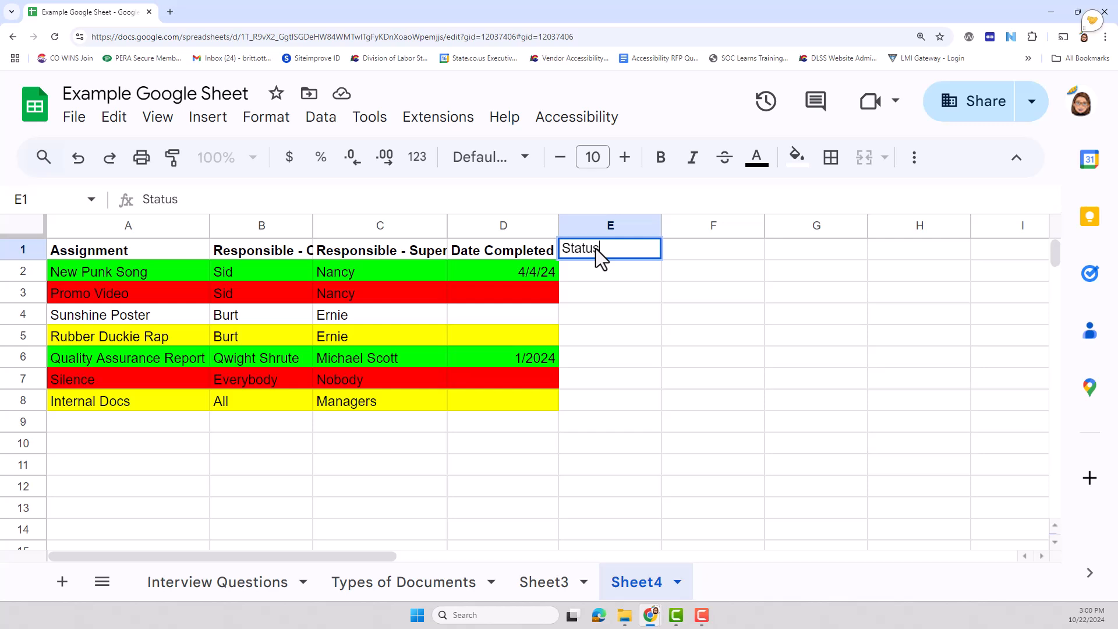
key(Return)
key(Up)
key(ctrl+b)
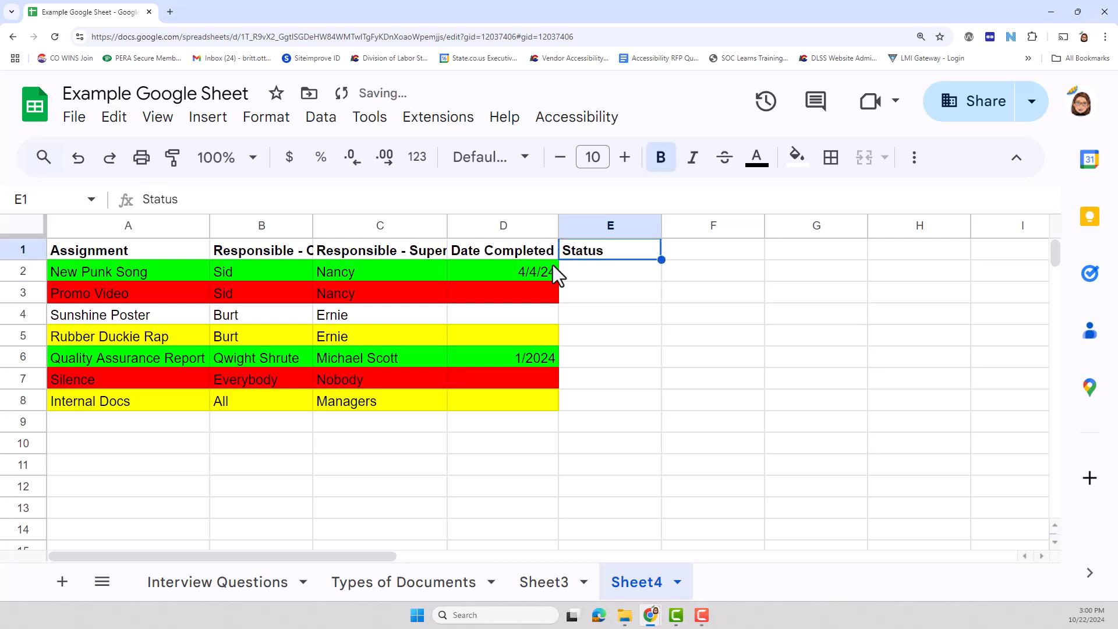
- Enter the statuses "Completed", "Past Due", "In Progress" and "TBD" in E2 through E5 for the first four assignments
key(Down)
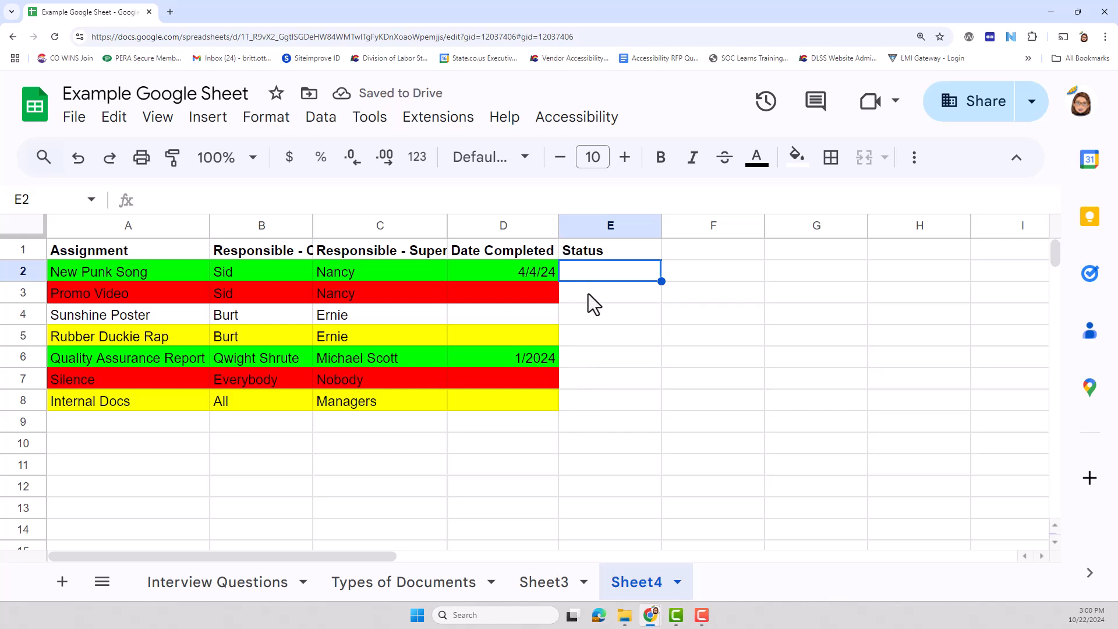
click(606, 313)
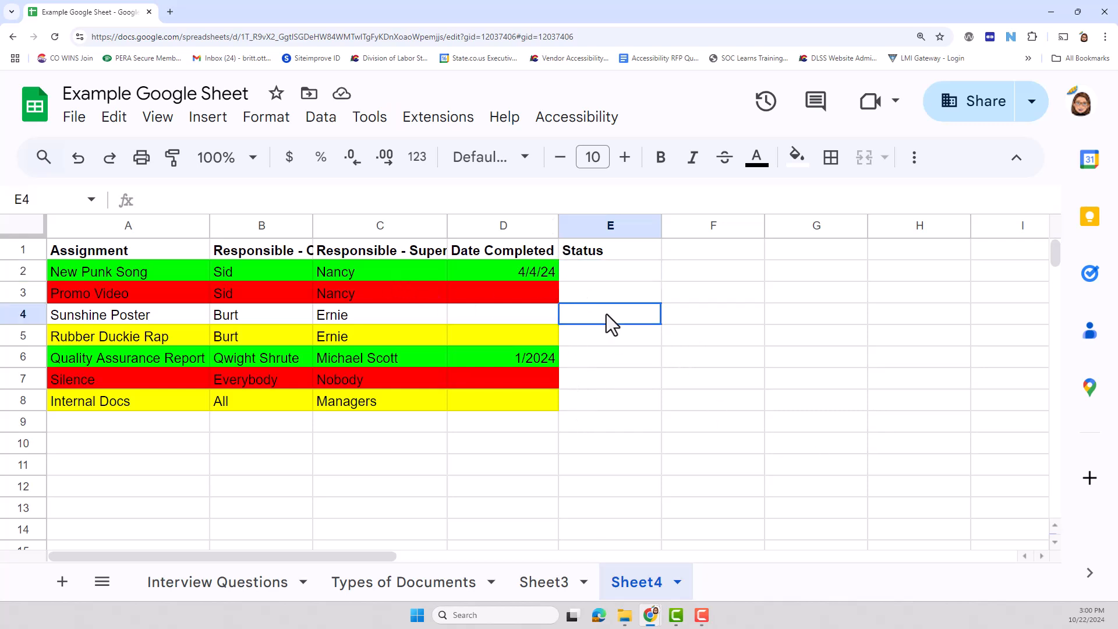
click(606, 274)
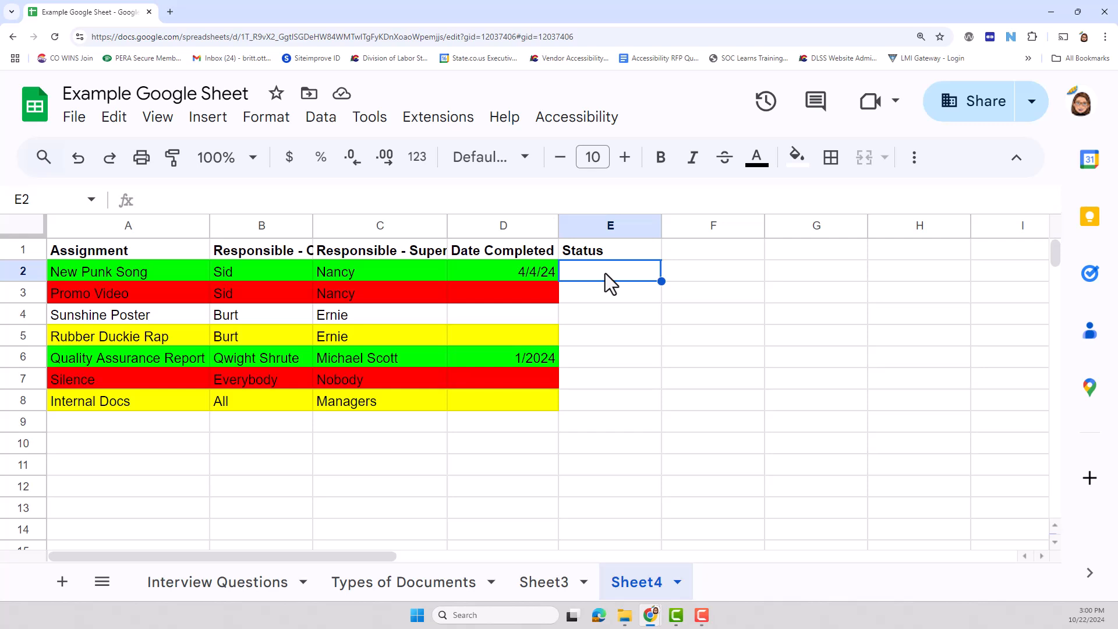
text(Completed)
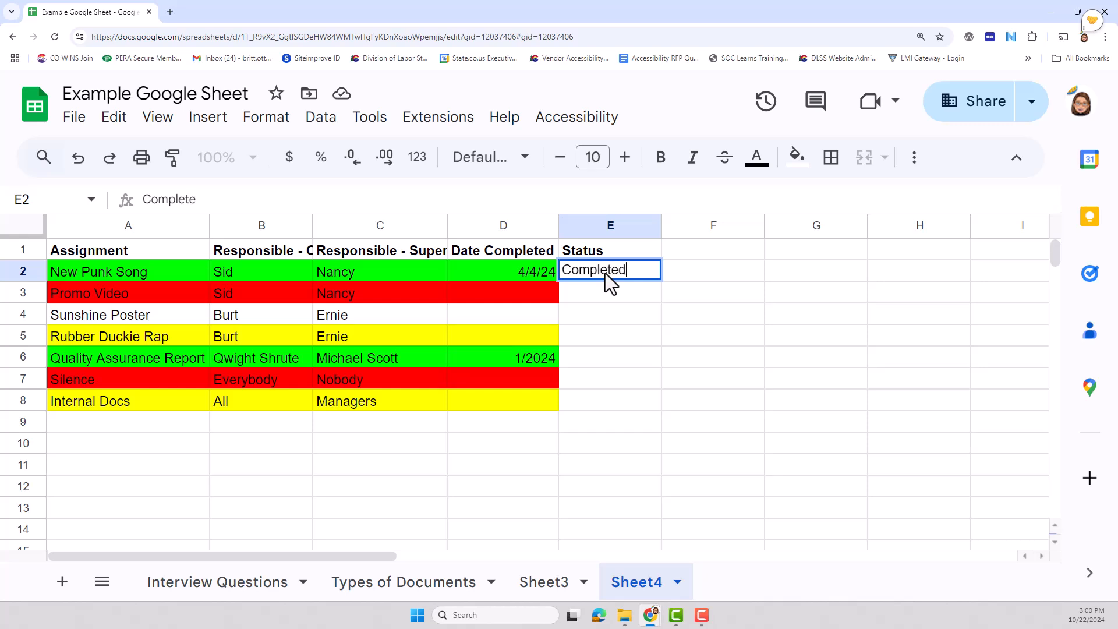
key(Return)
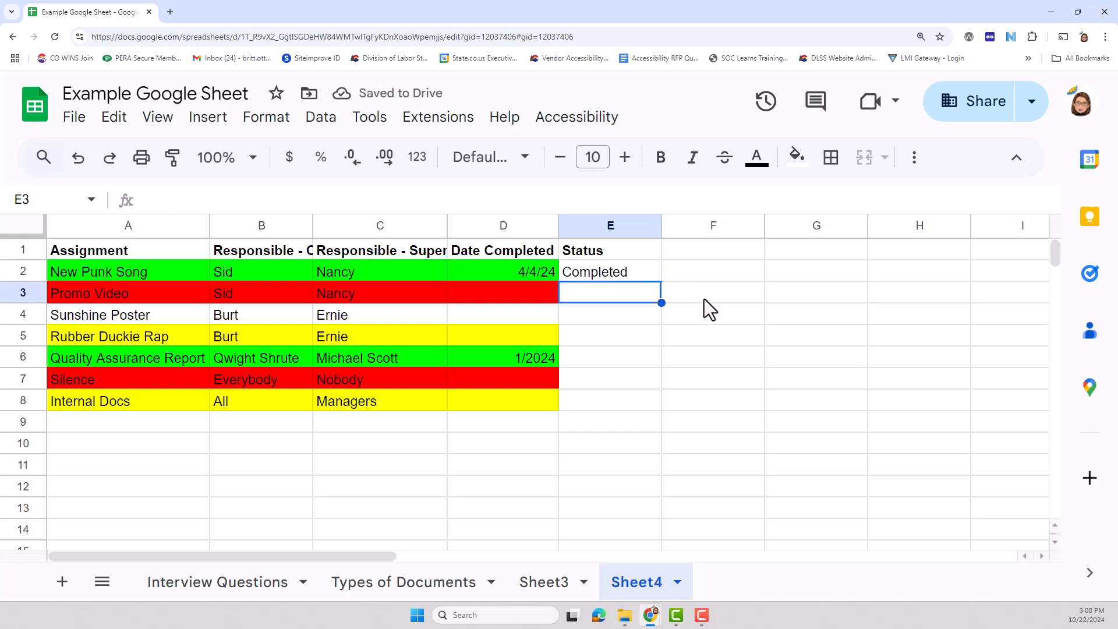
text(Past Due)
key(Return)
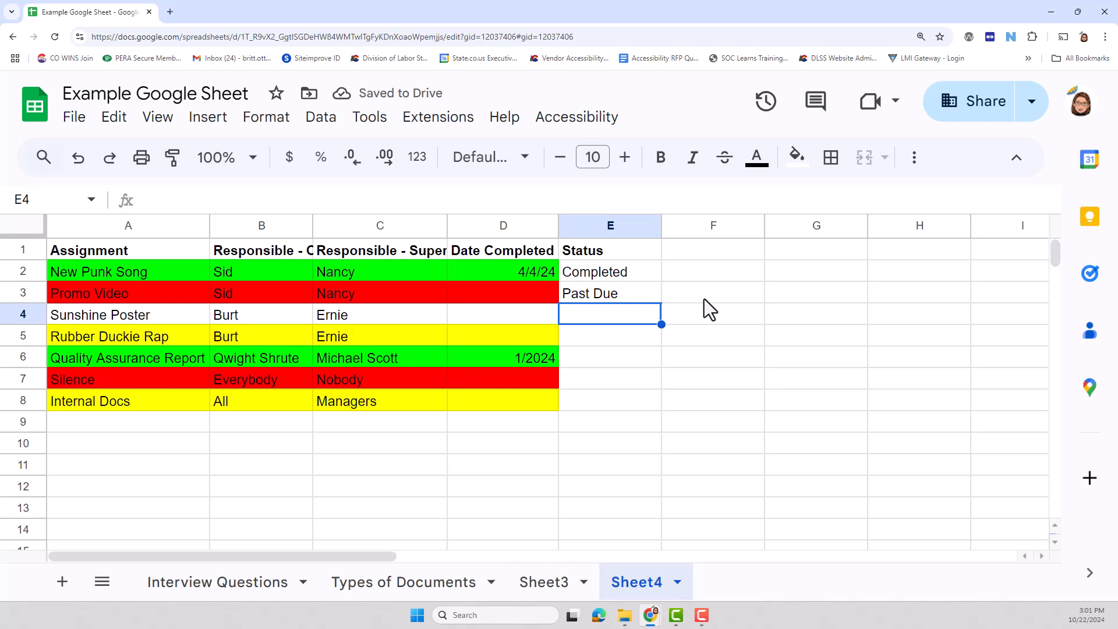
text(In Progress)
key(Return)
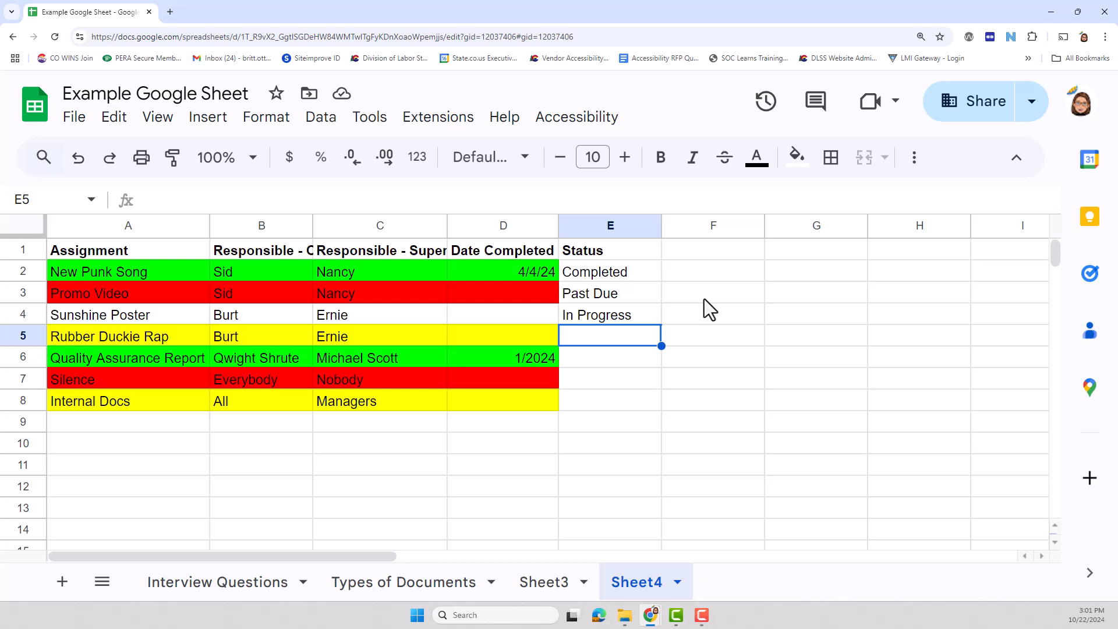
text(TBD)
key(Return)
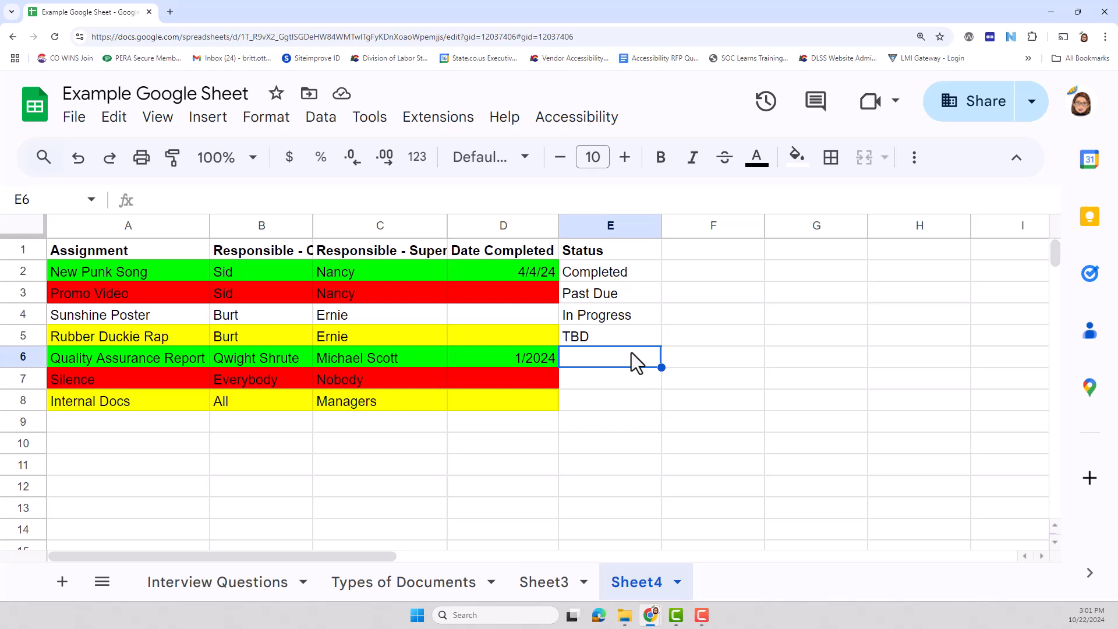
- Enter "Completed", "Past Due" and "TBD" in E6 through E8 for the remaining assignments
text(Completed)
key(Return)
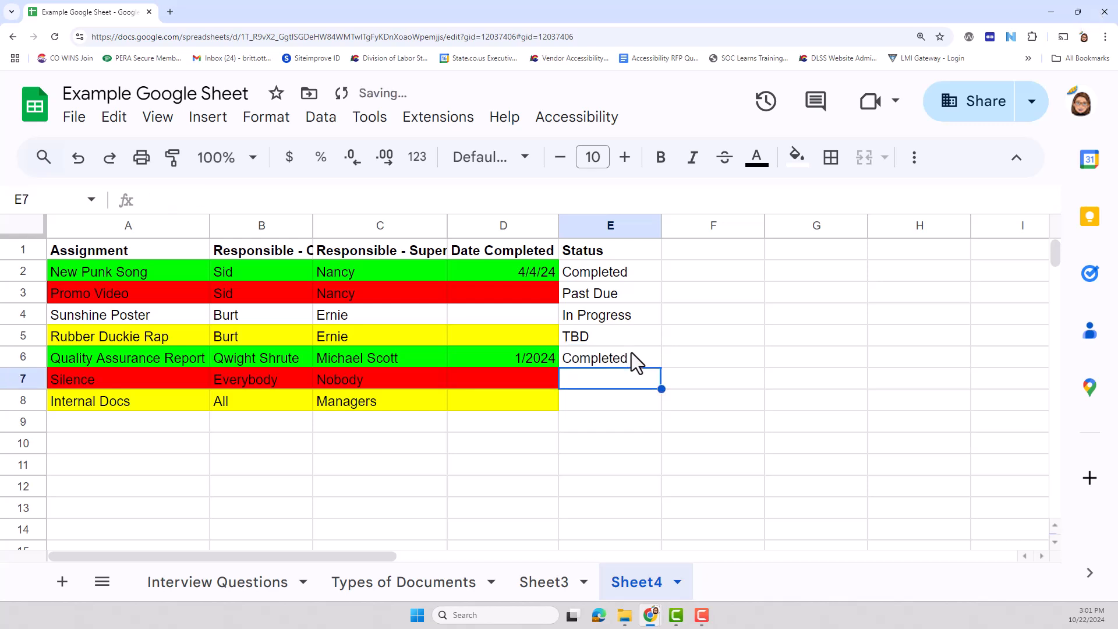
text(Past Due)
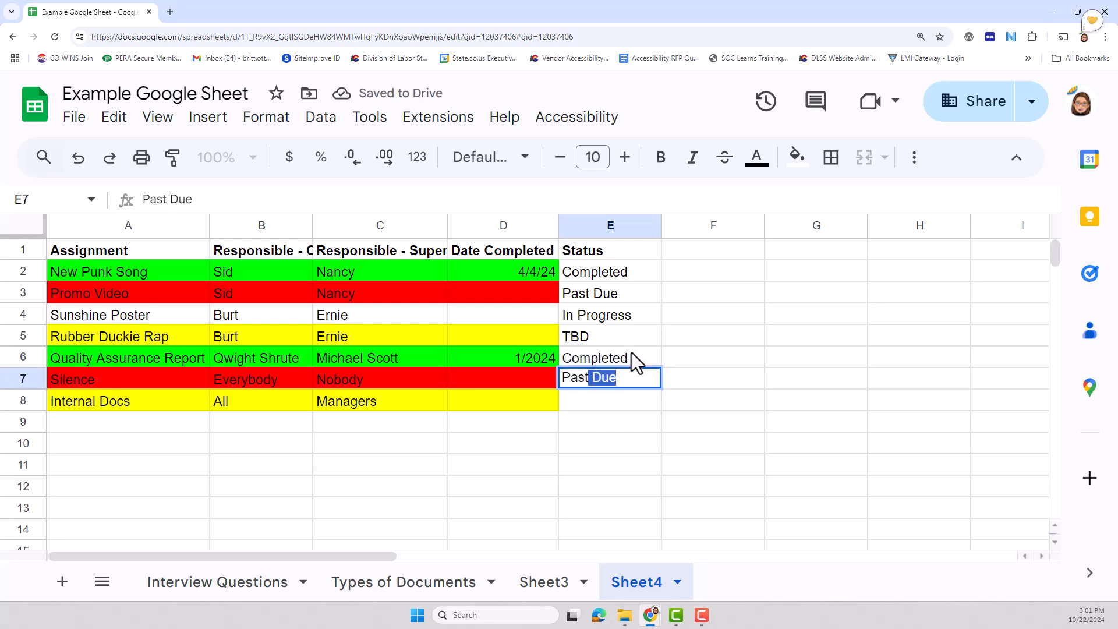
key(Return)
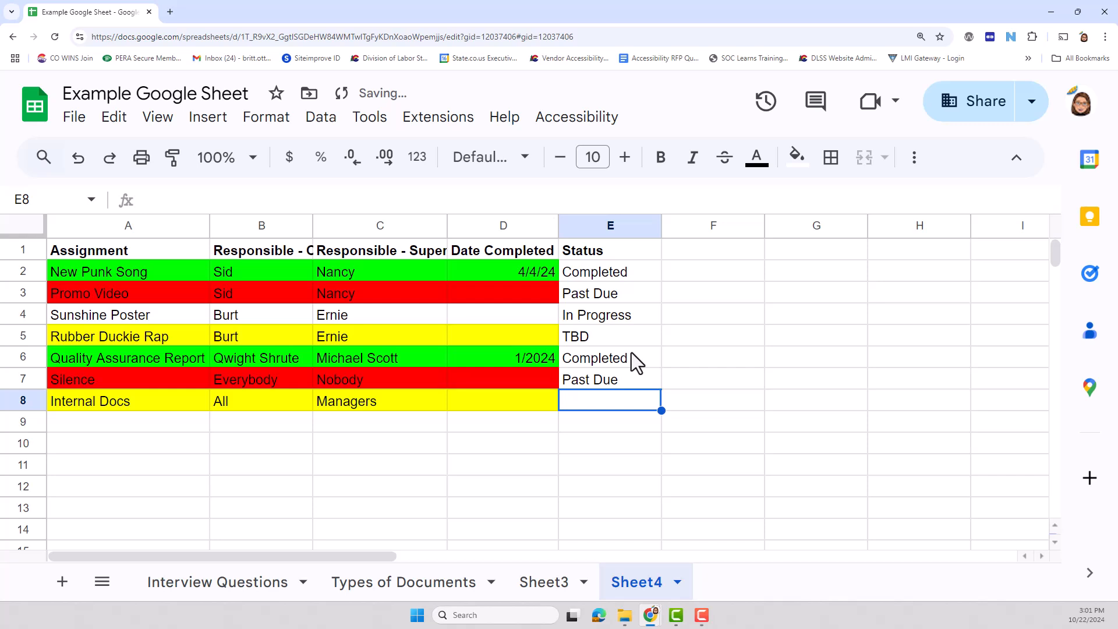
text(TBD)
key(Return)
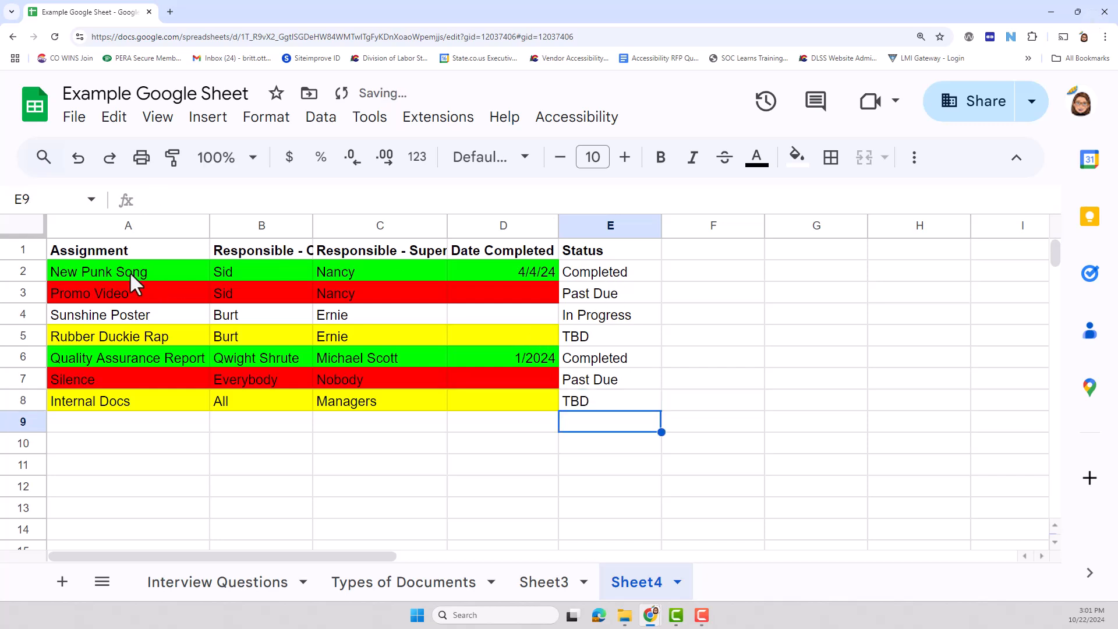
- Convert the assignment list in A1:E8, including the Status column, to a table and check its status entries
drag(97, 257, 586, 256)
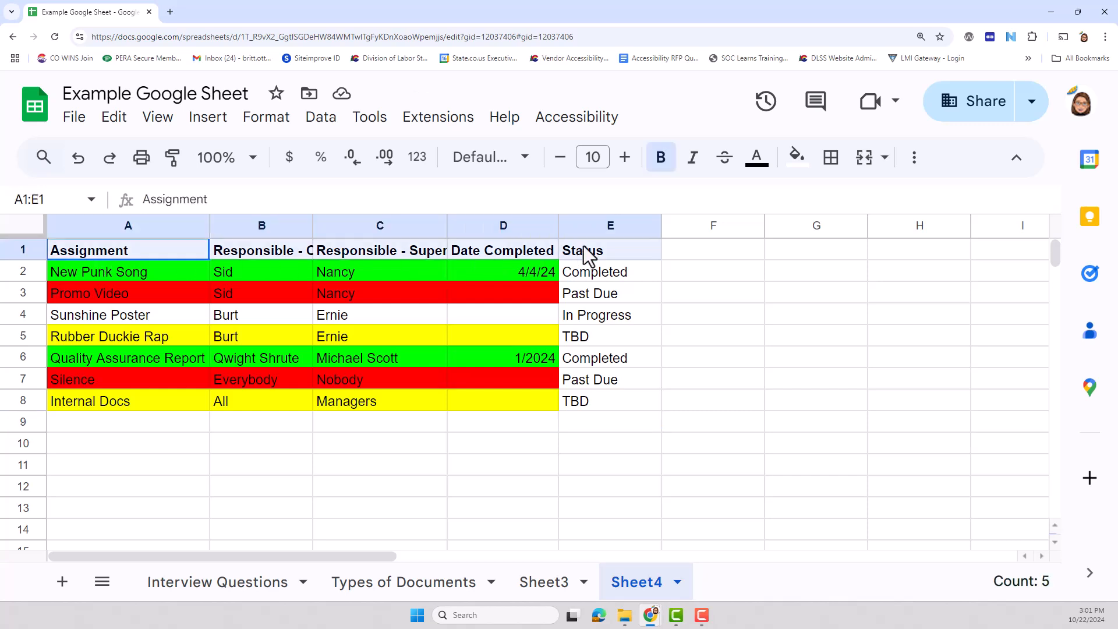
drag(584, 248, 588, 403)
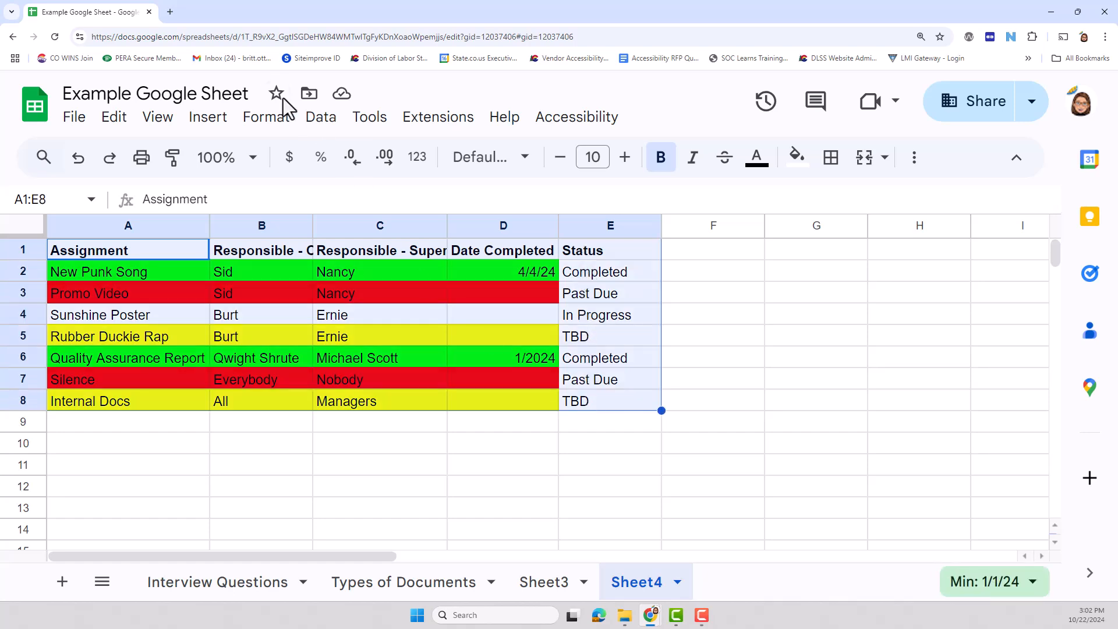
click(266, 117)
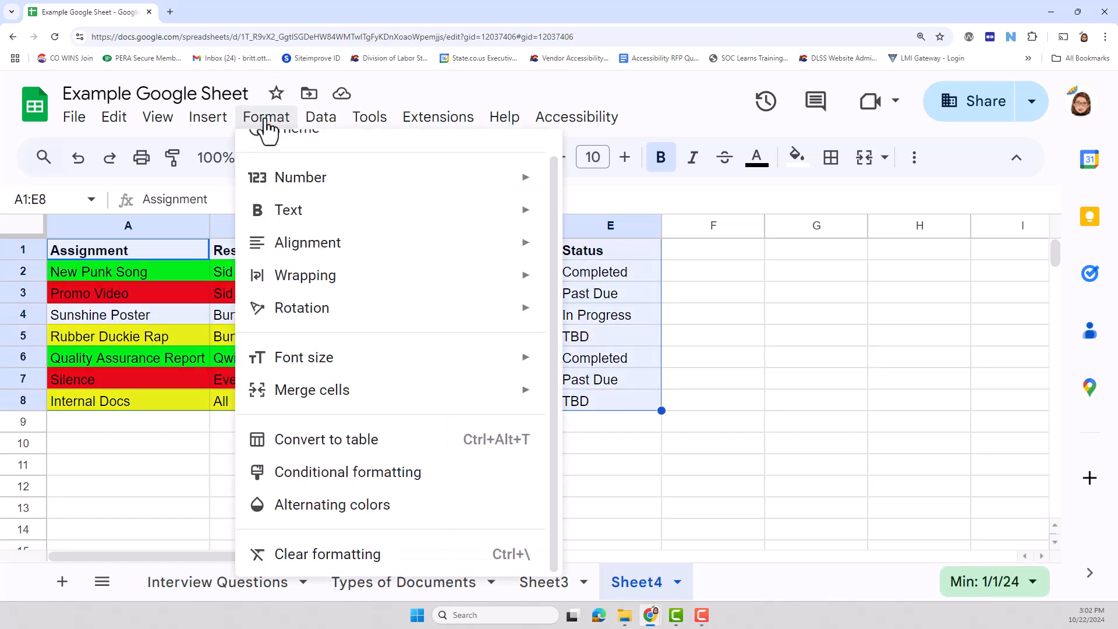
click(320, 448)
click(524, 378)
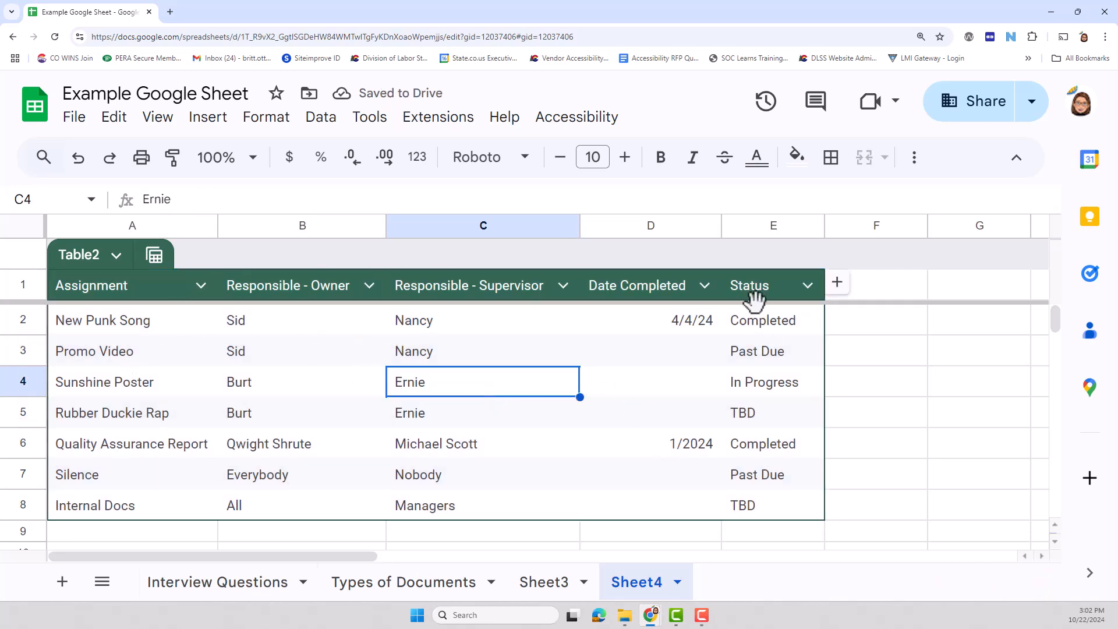
click(760, 324)
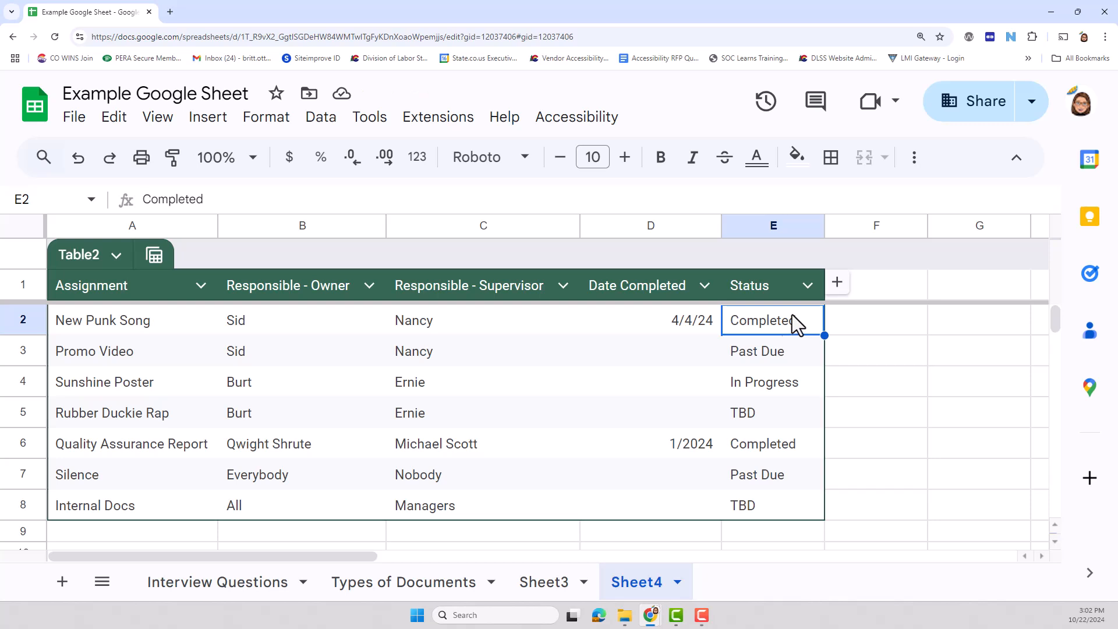
click(763, 513)
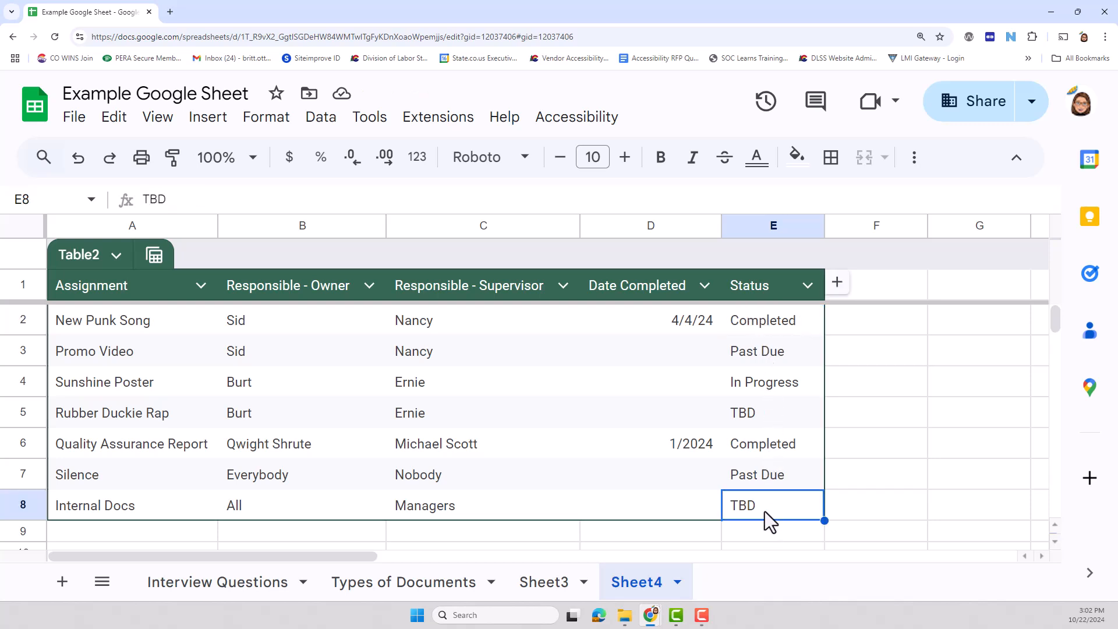
- Fill the completed New Punk Song row, A2:E2, with a very light green
drag(65, 319, 722, 328)
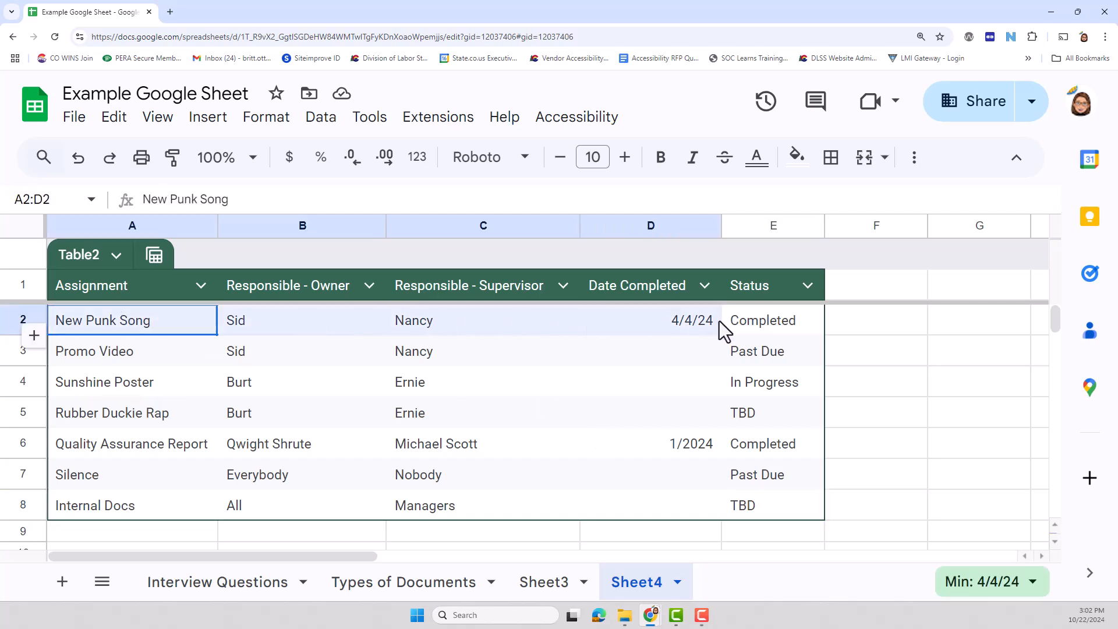
click(228, 324)
click(84, 323)
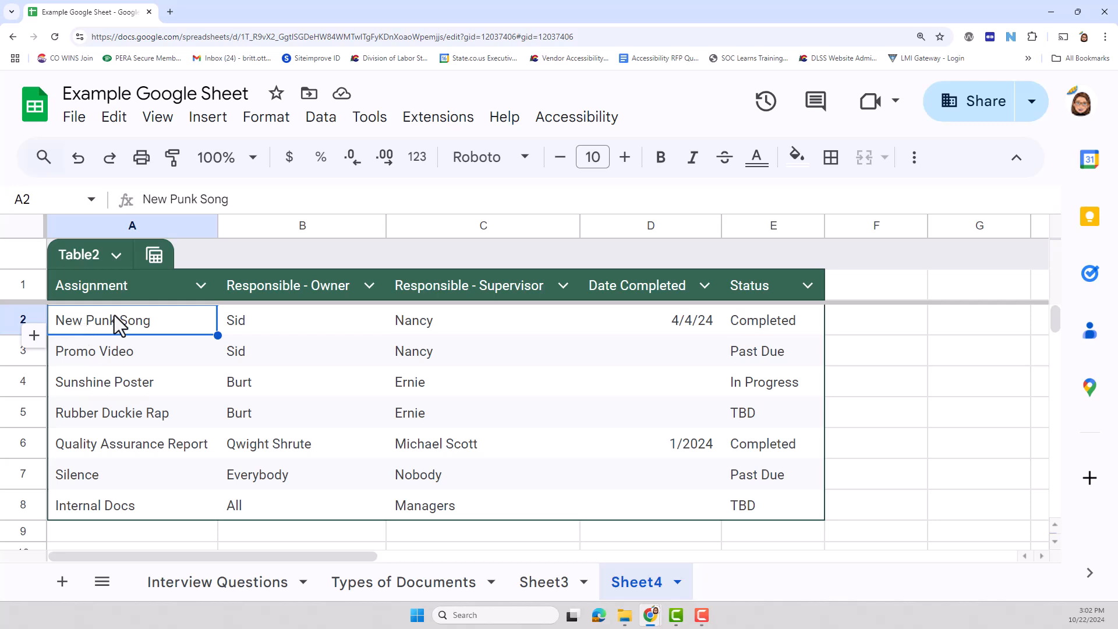
click(769, 333)
drag(117, 326, 750, 329)
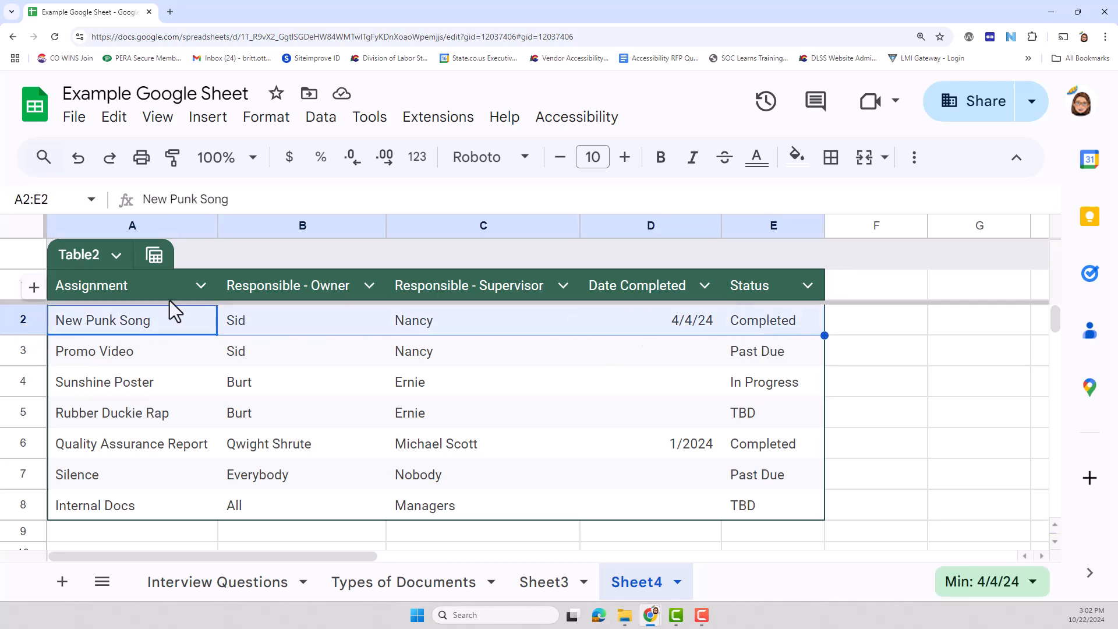
click(798, 159)
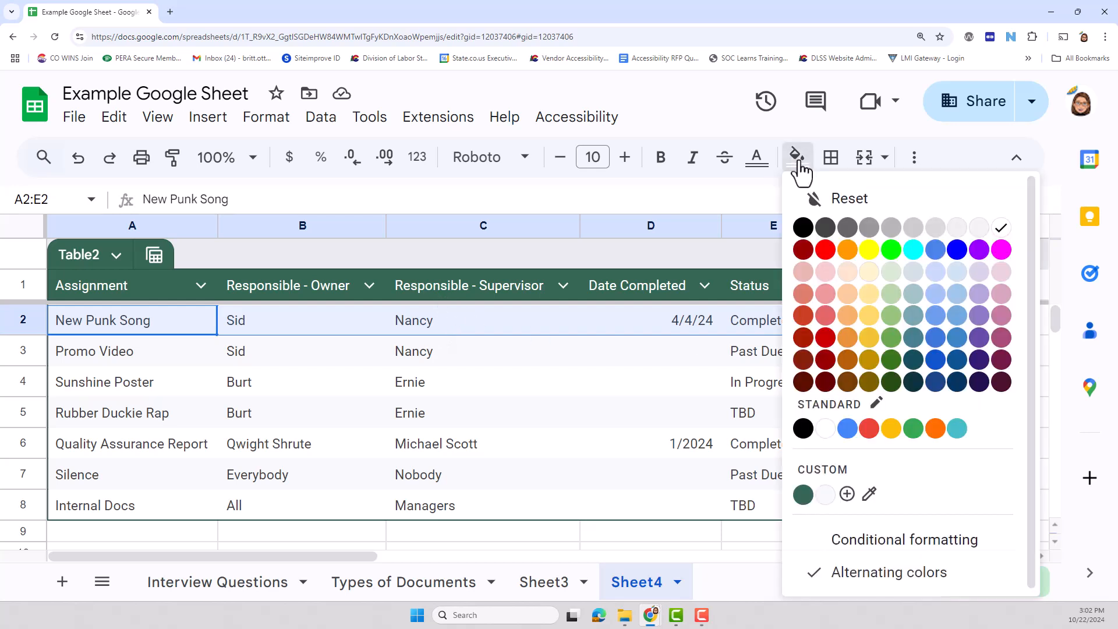
click(891, 283)
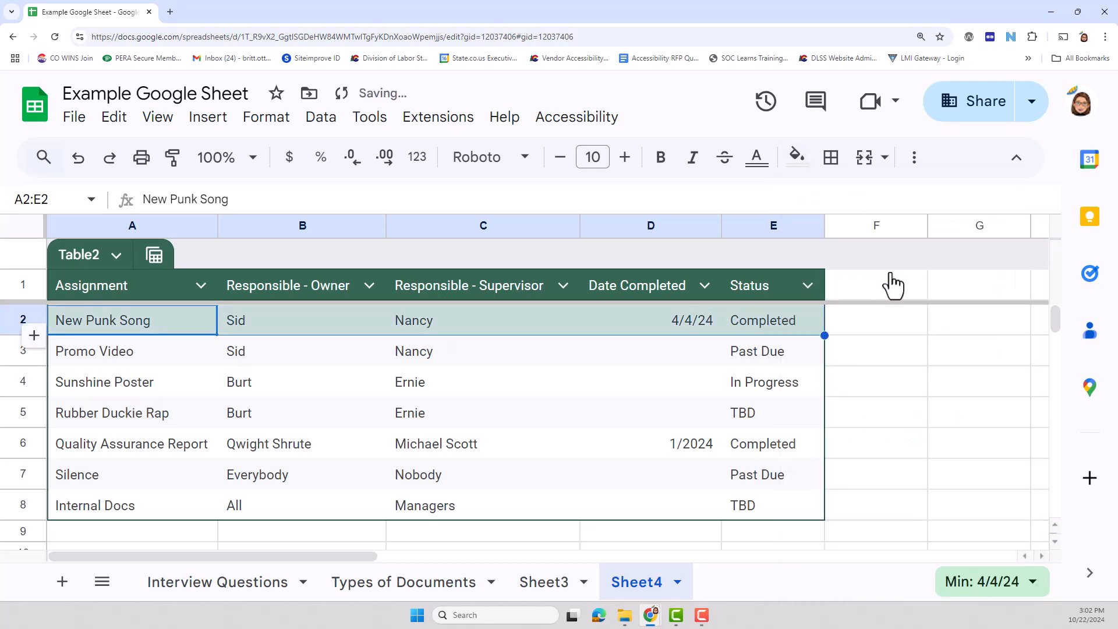
click(501, 412)
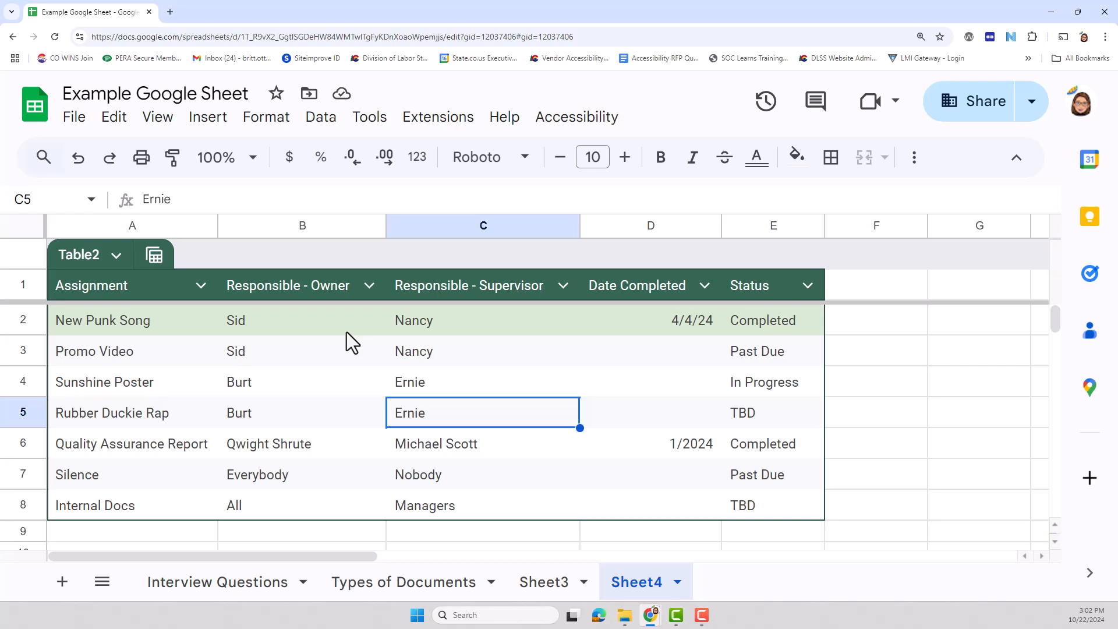
click(143, 323)
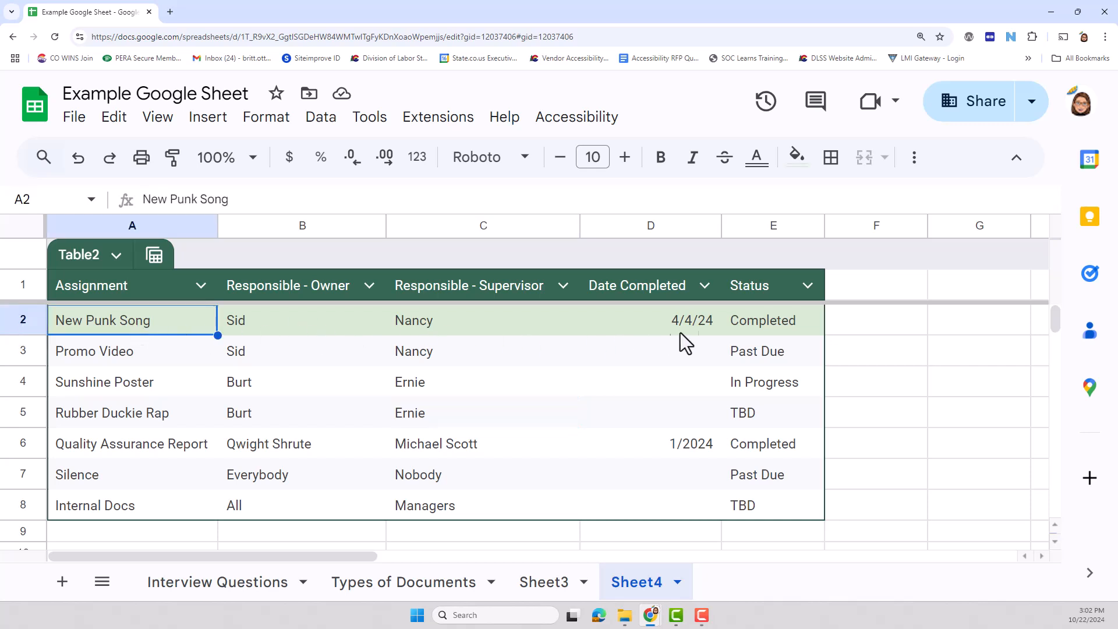
click(764, 328)
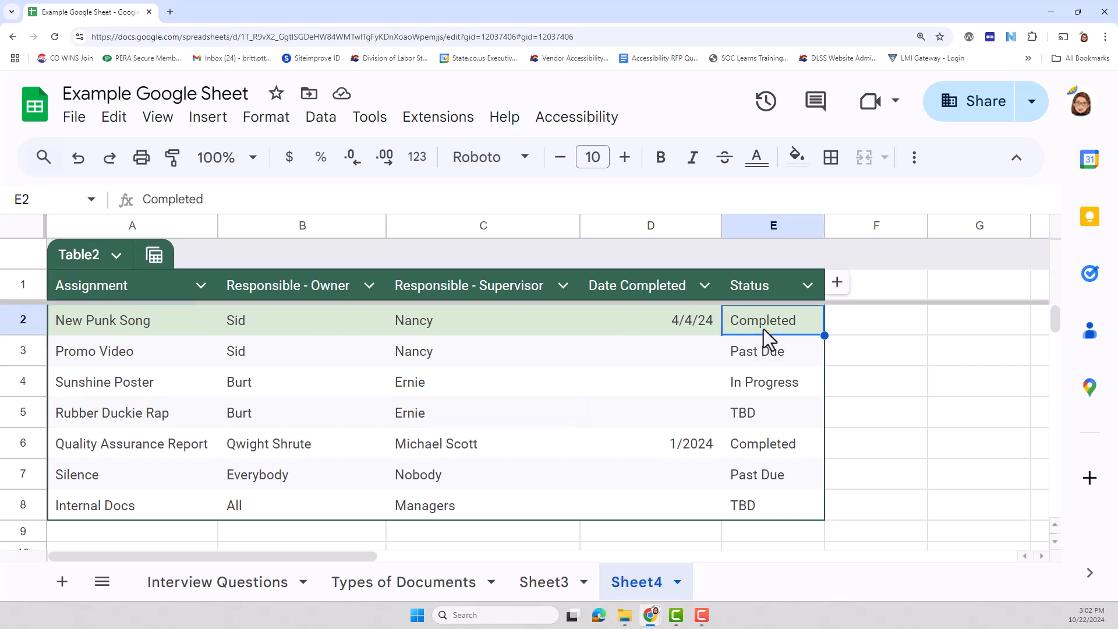
click(151, 328)
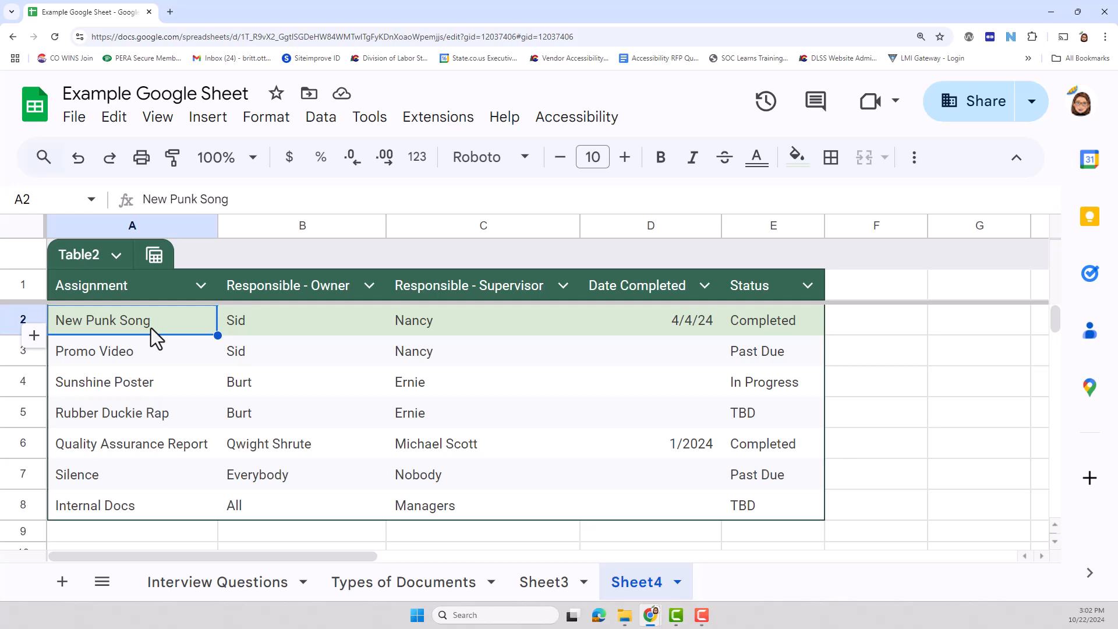
click(152, 364)
click(717, 327)
click(769, 322)
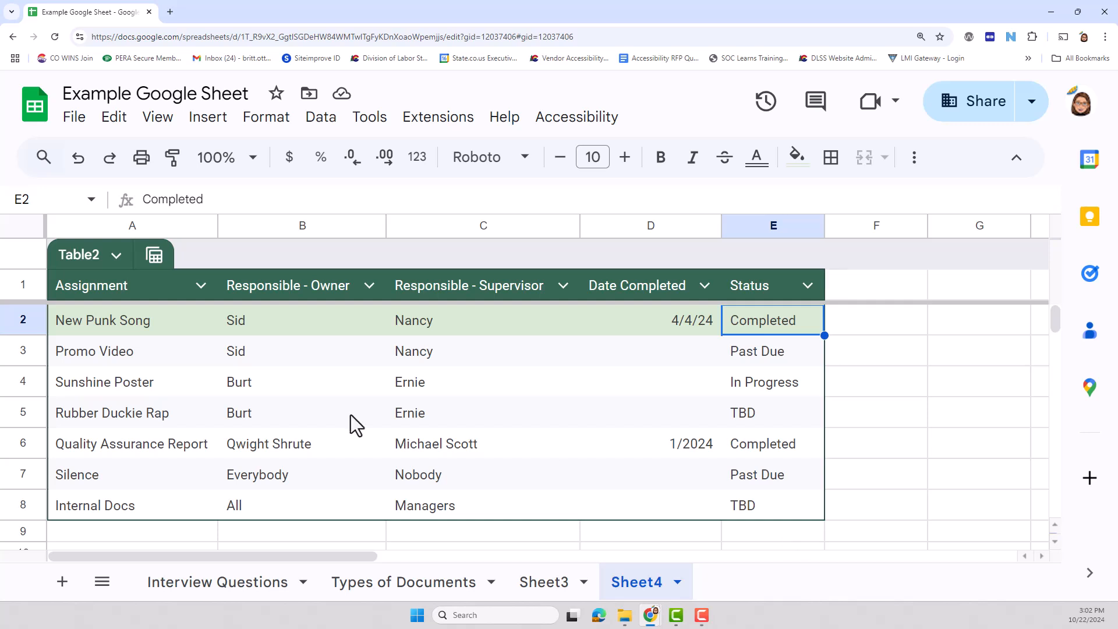
- Fill the past-due Promo Video row, A3:E3, with a light red
drag(107, 356, 757, 359)
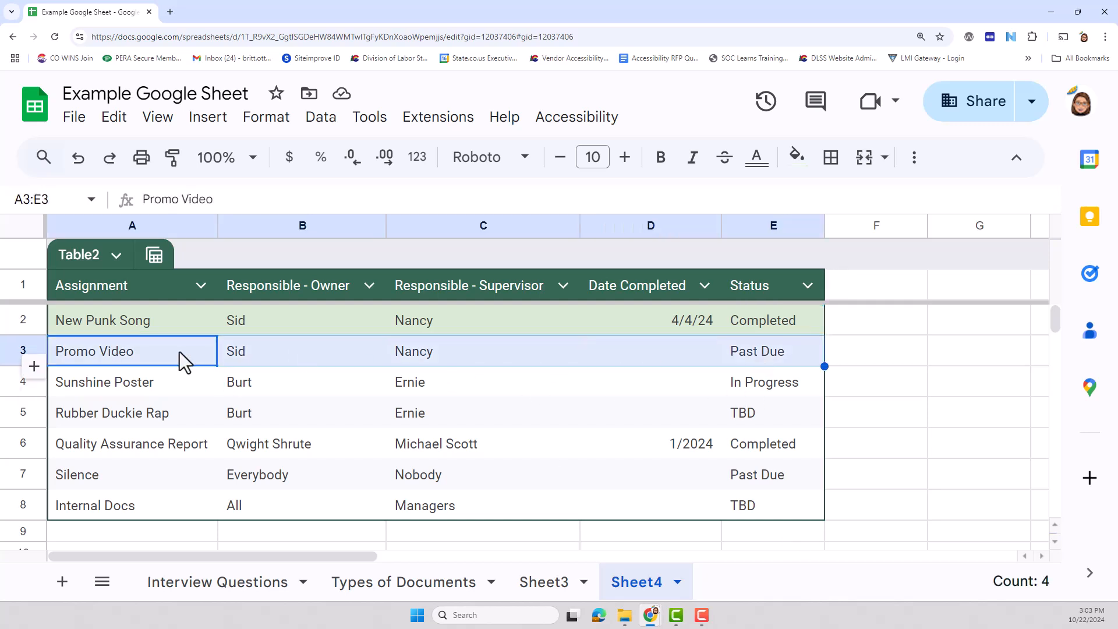
click(803, 163)
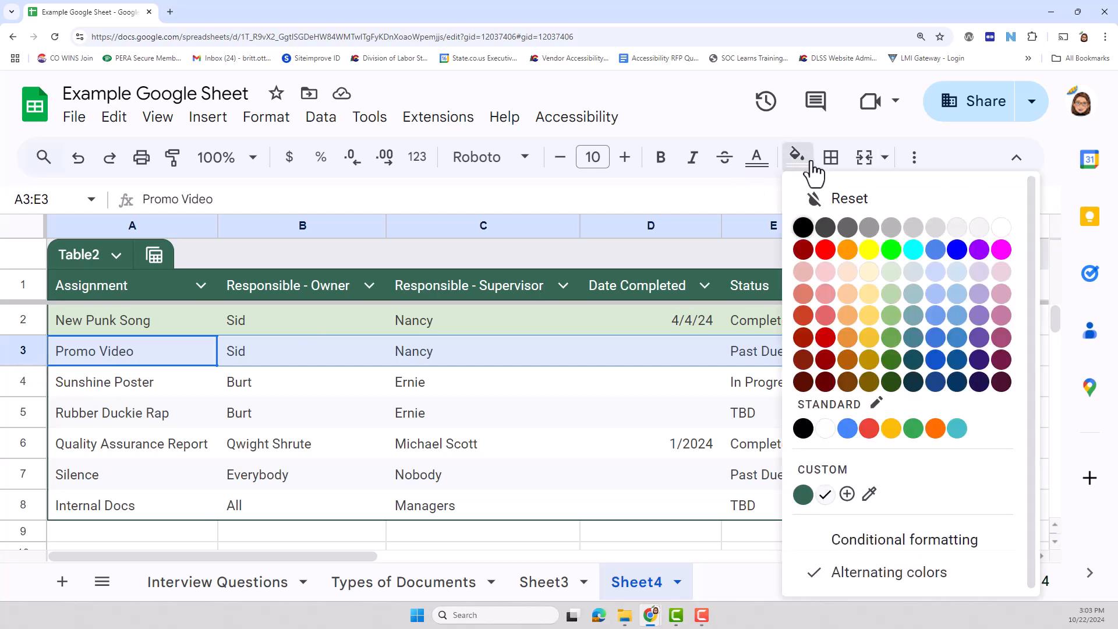
click(804, 294)
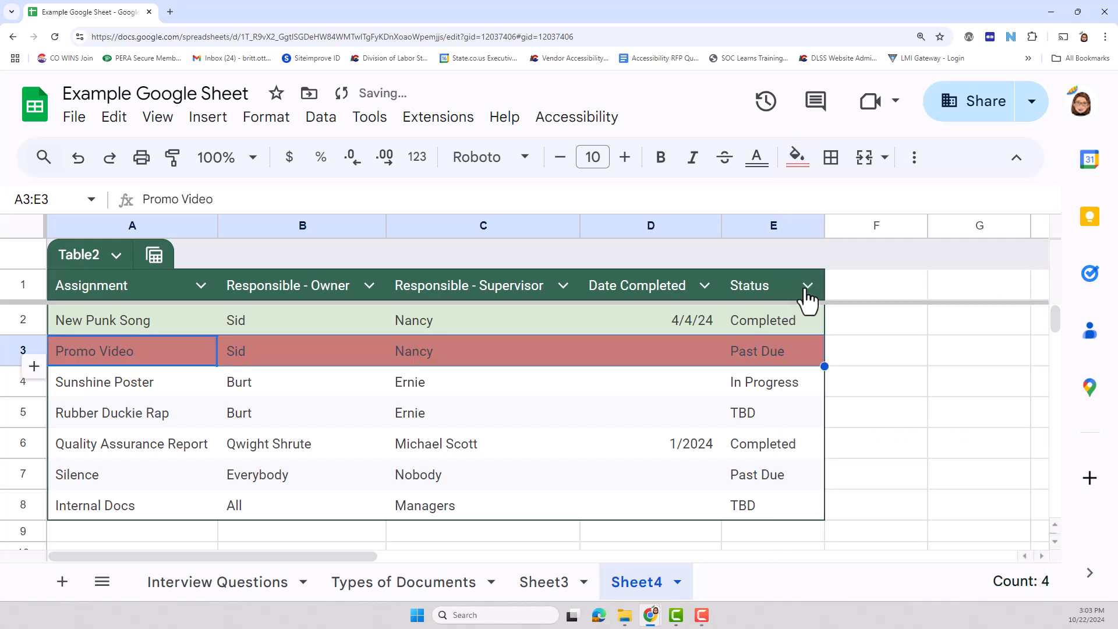
click(720, 473)
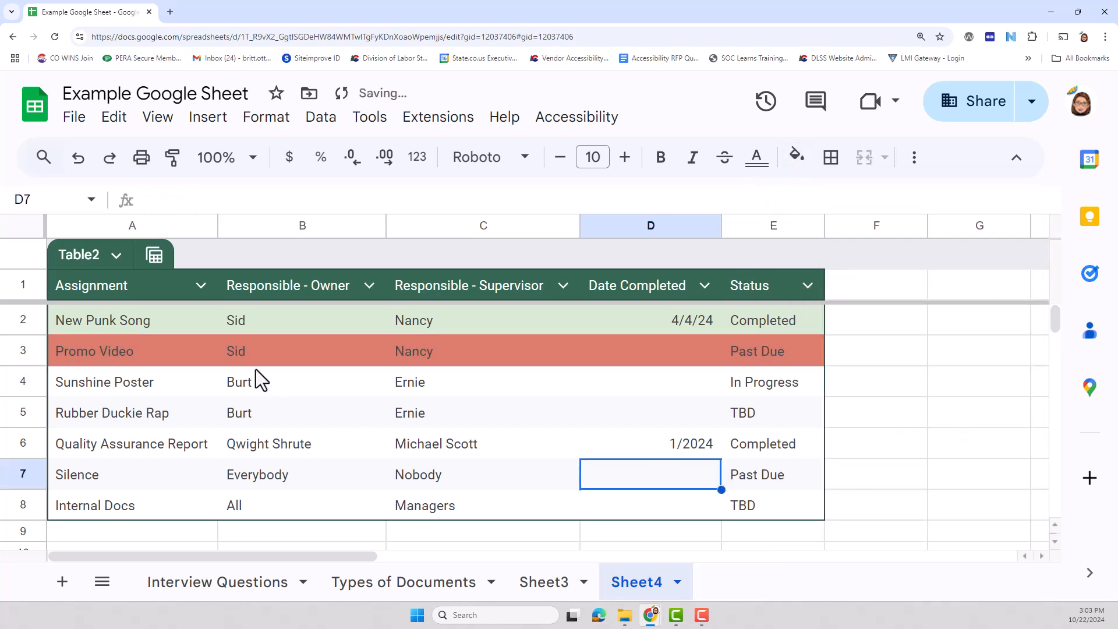
- Change the fill of the past-due Promo Video row, A3:E3, to the lightest red berry shade
click(80, 352)
drag(742, 353, 165, 362)
click(797, 157)
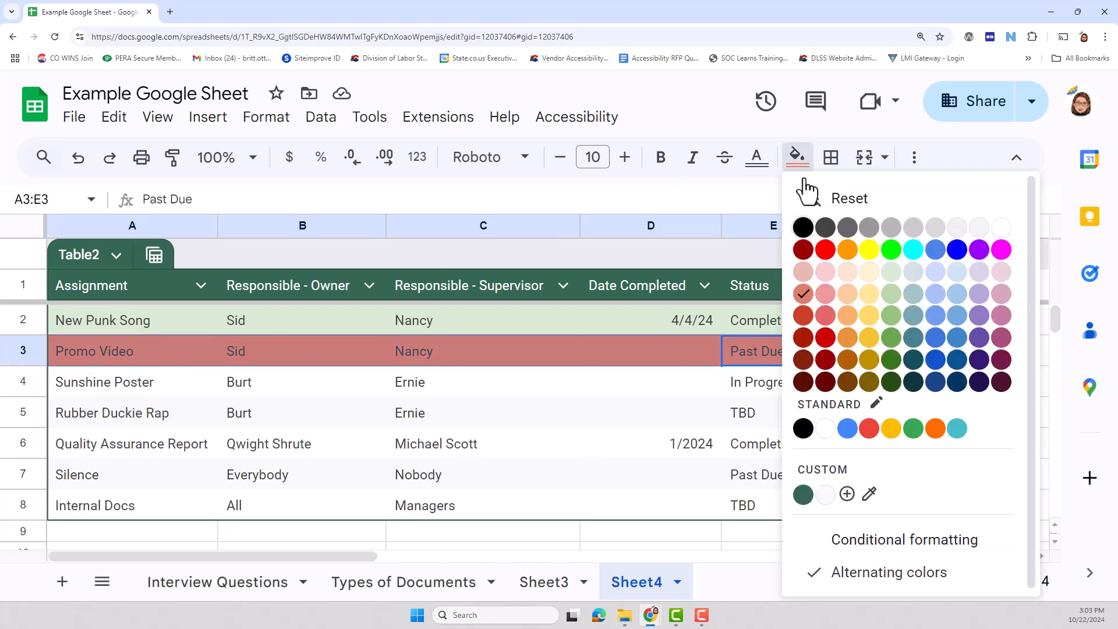
click(803, 272)
click(540, 418)
- Fill the TBD Rubber Duckie Rap row, A5:E5, with the lightest yellow shade
drag(166, 379, 748, 385)
click(742, 385)
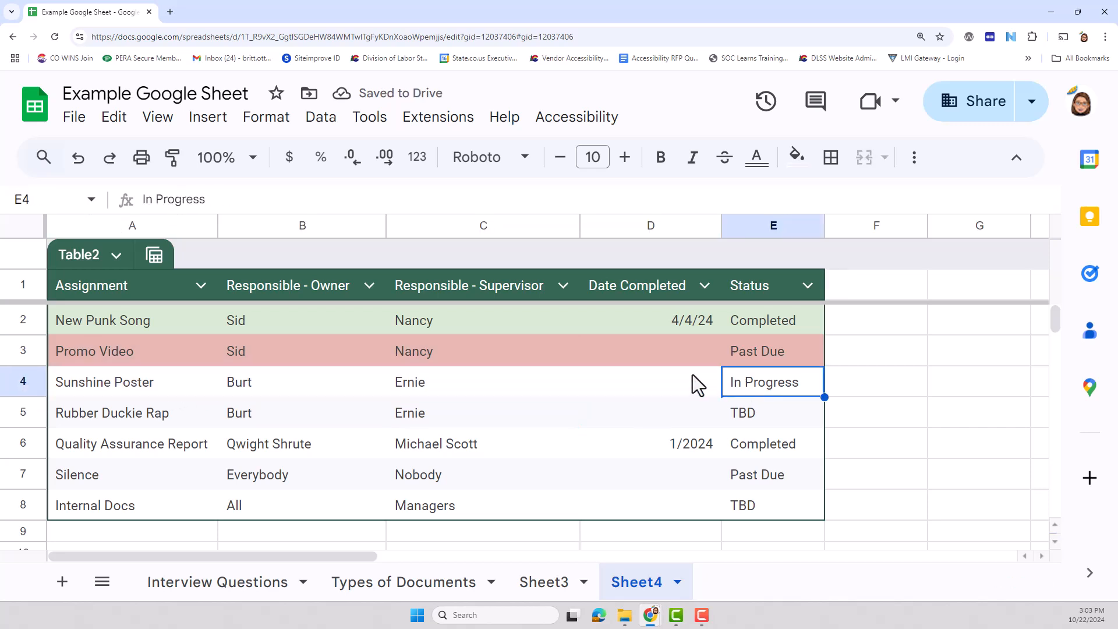
drag(129, 414, 743, 417)
click(797, 157)
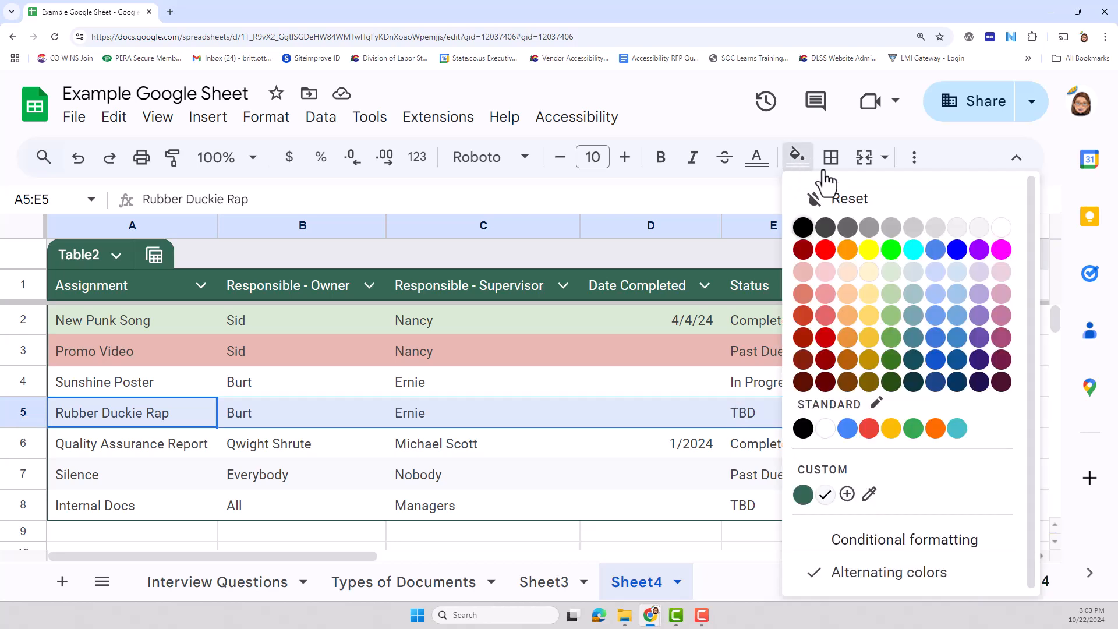
click(869, 273)
- Fill the completed Quality Assurance Report row, A6:E6, with very light green and the past-due Silence row, A7:E7, with very light red
drag(162, 449, 750, 441)
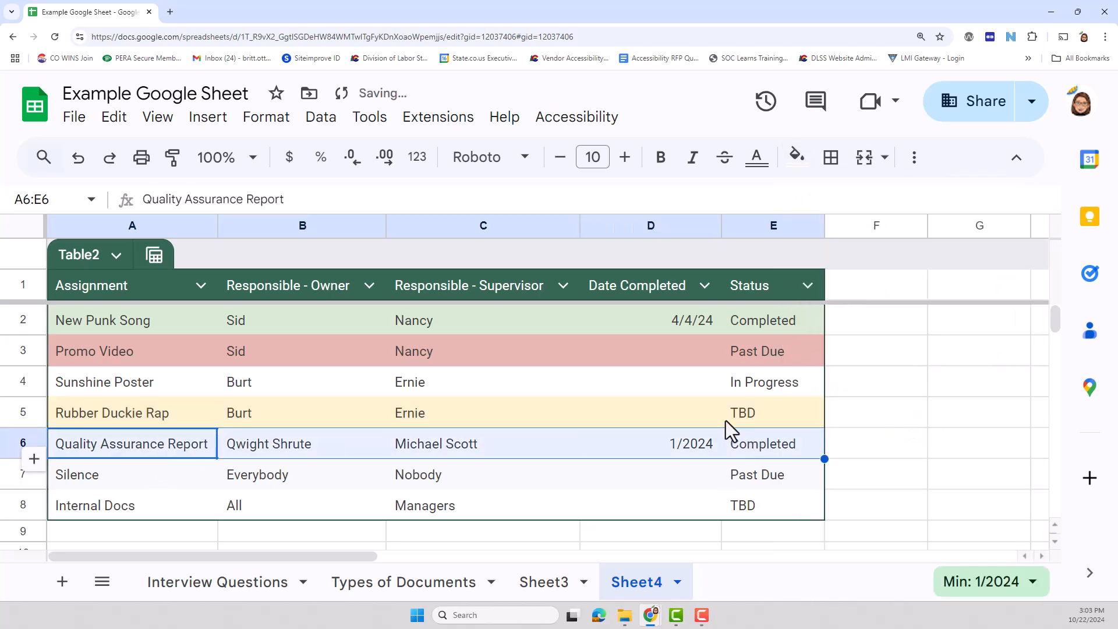
click(797, 158)
click(890, 285)
drag(204, 474, 815, 470)
click(796, 158)
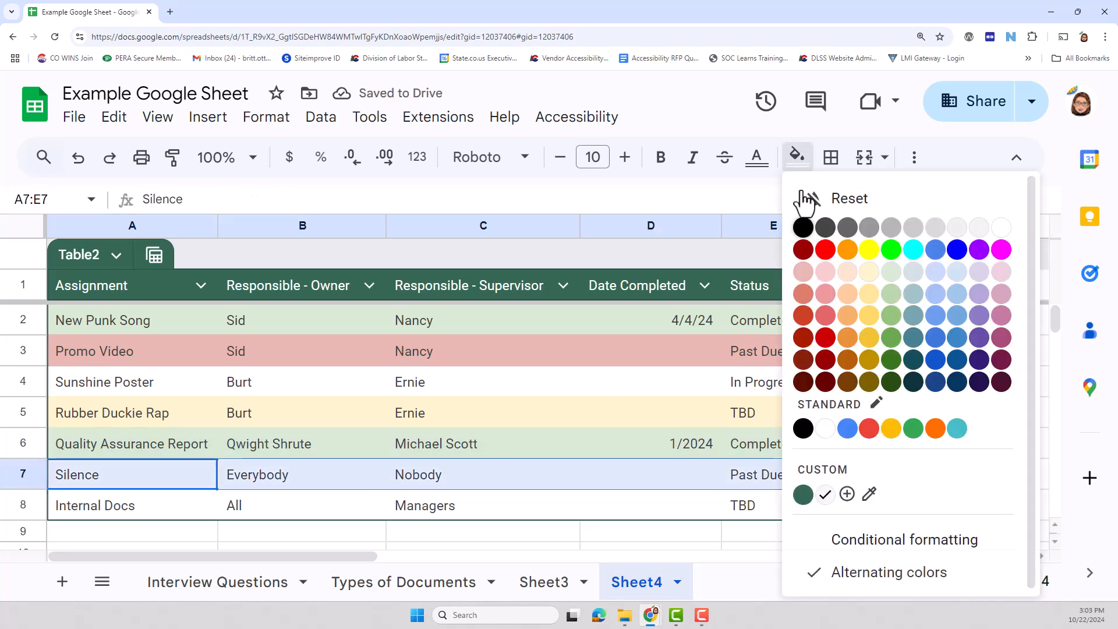
click(799, 271)
- Fill the TBD Internal Docs row, A8:E8, with the lightest yellow shade
drag(184, 514, 768, 505)
click(797, 157)
click(869, 271)
click(613, 387)
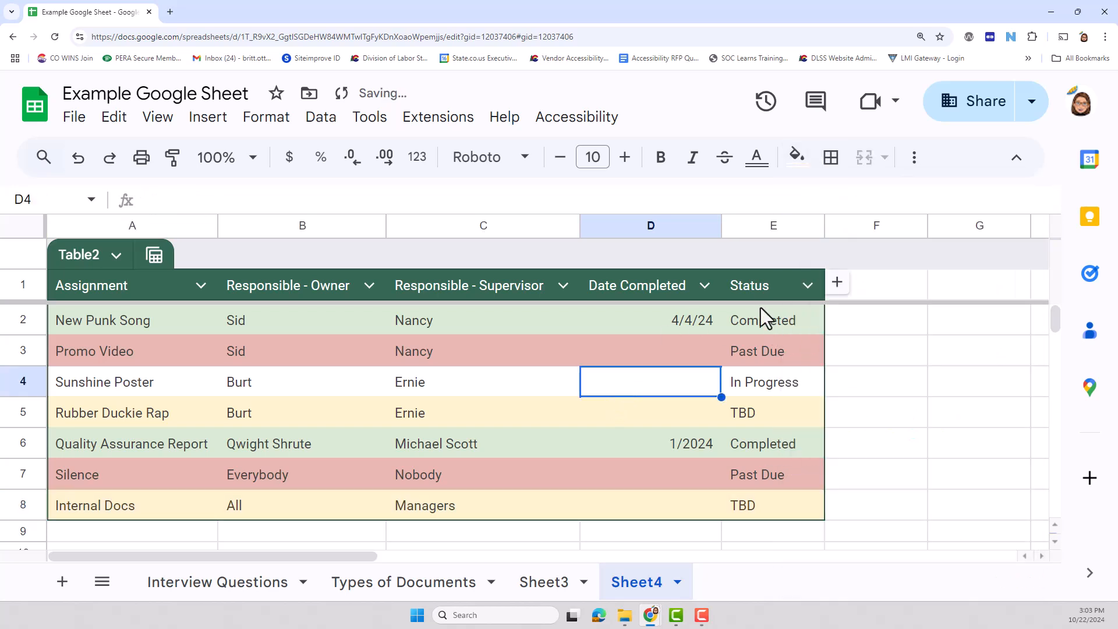
drag(787, 327, 778, 500)
click(777, 501)
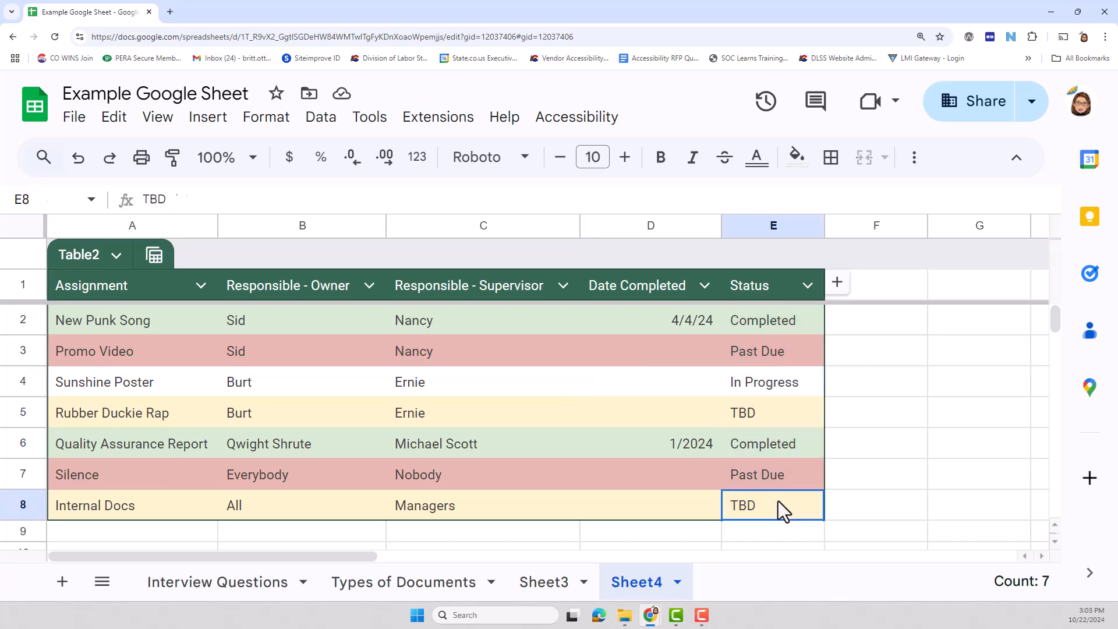
click(761, 313)
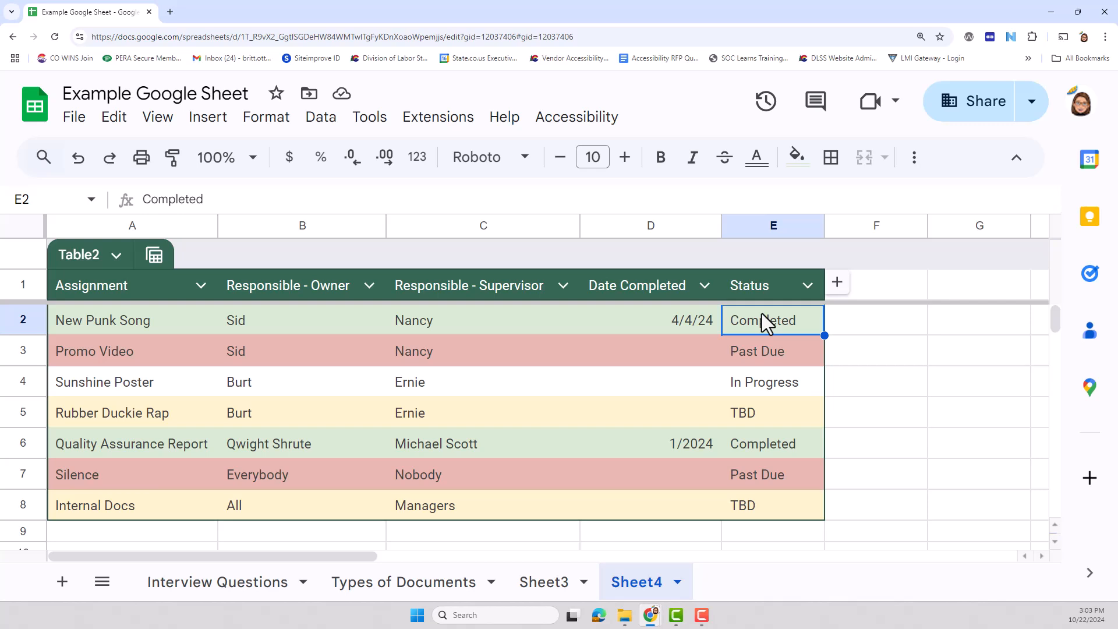
- Rename the assignment table as "Assignment Statuses"
click(93, 256)
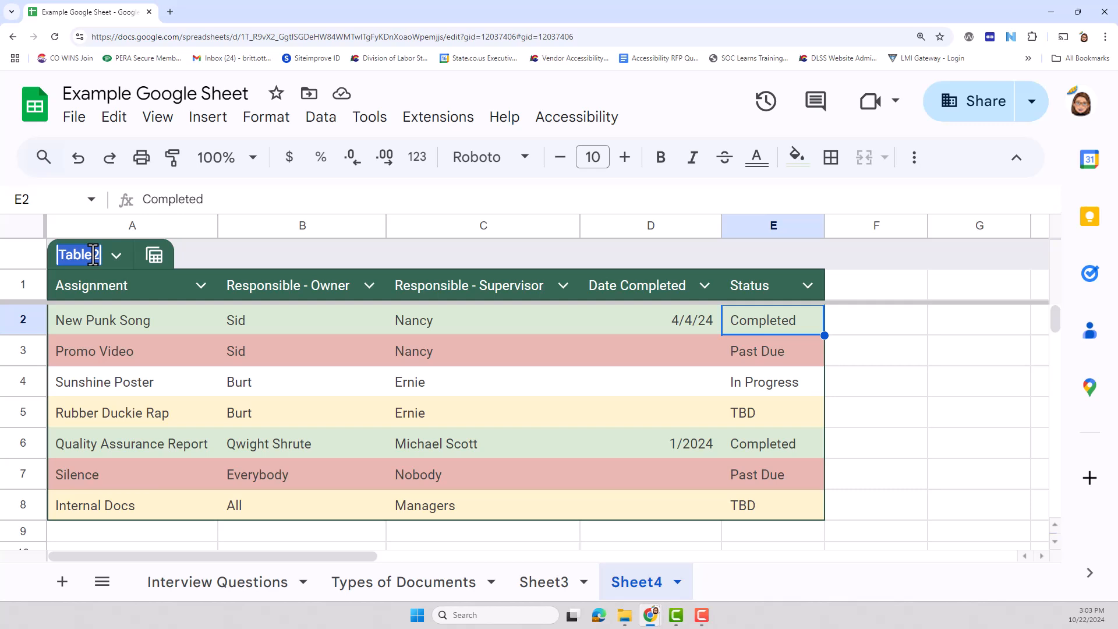
text(Assignment)
key(BackSpace)
key(BackSpace)
key(BackSpace)
key(BackSpace)
text(ment Statuses)
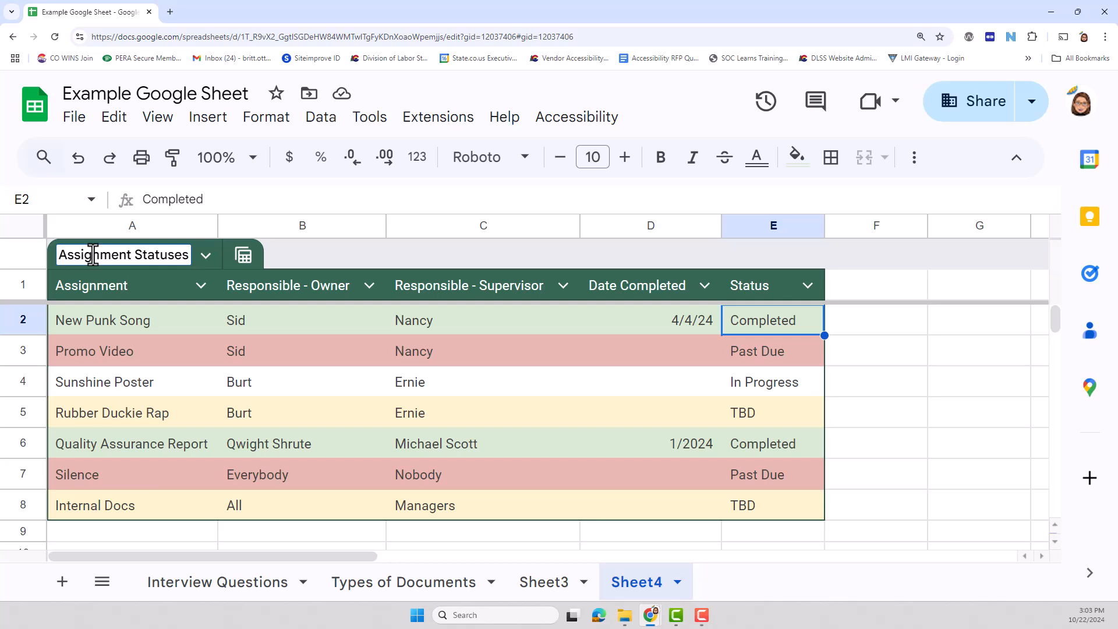
key(Return)
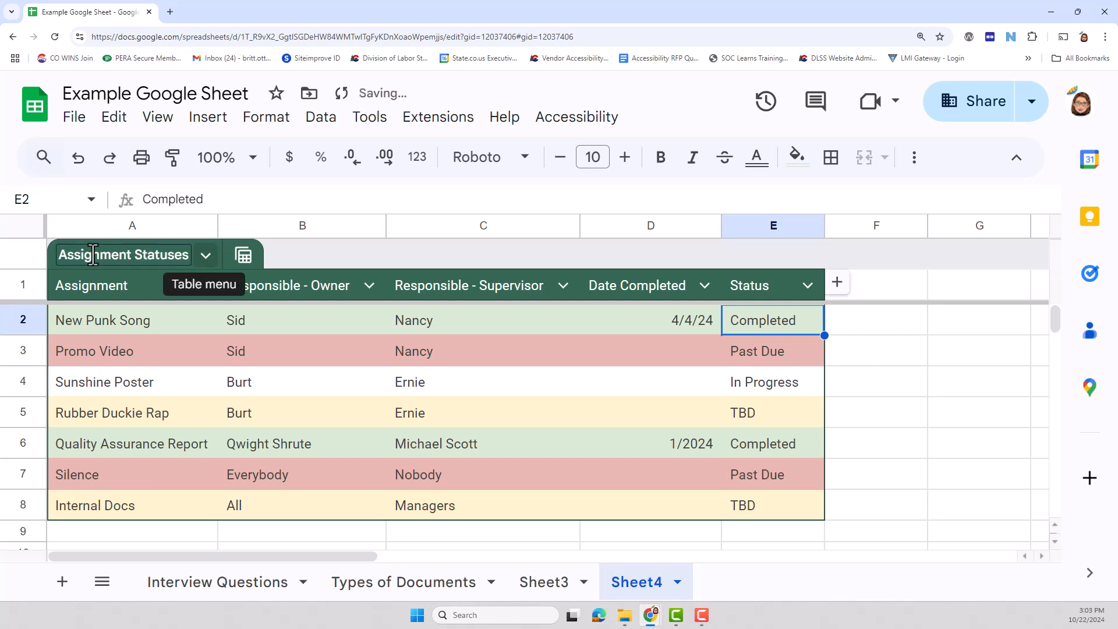